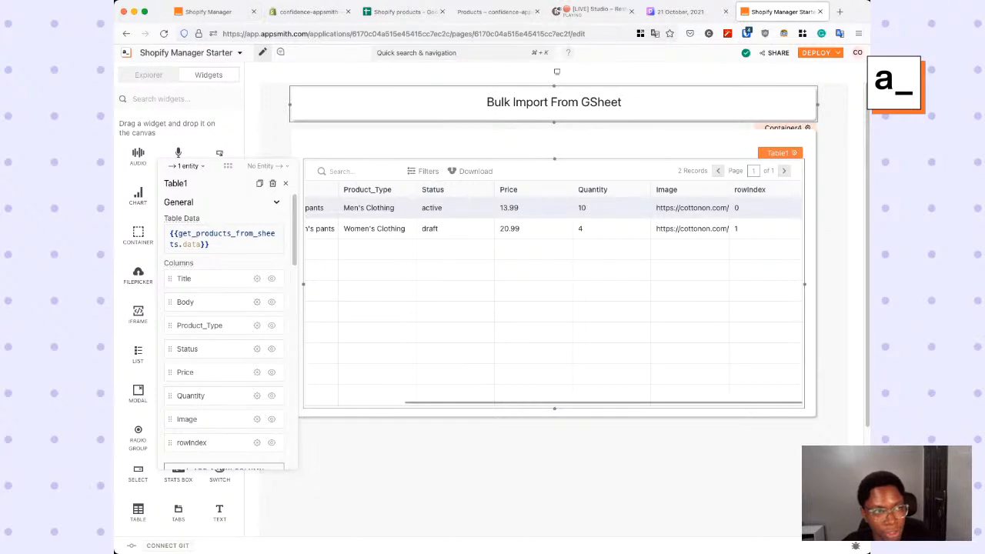
# - Change the column type of the table's Image column from the product sheet data to Image
pyautogui.scroll(-2, 223, 323)
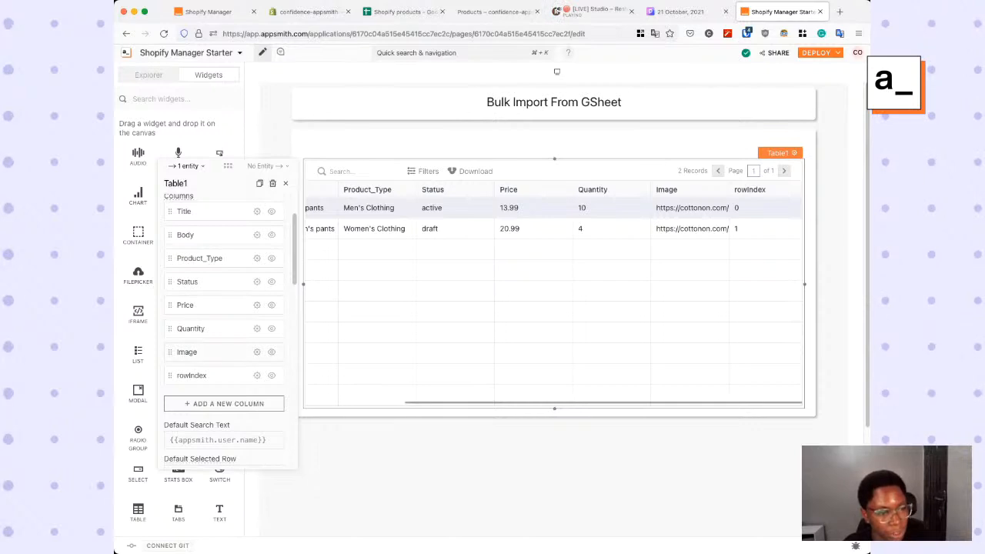
pyautogui.click(257, 352)
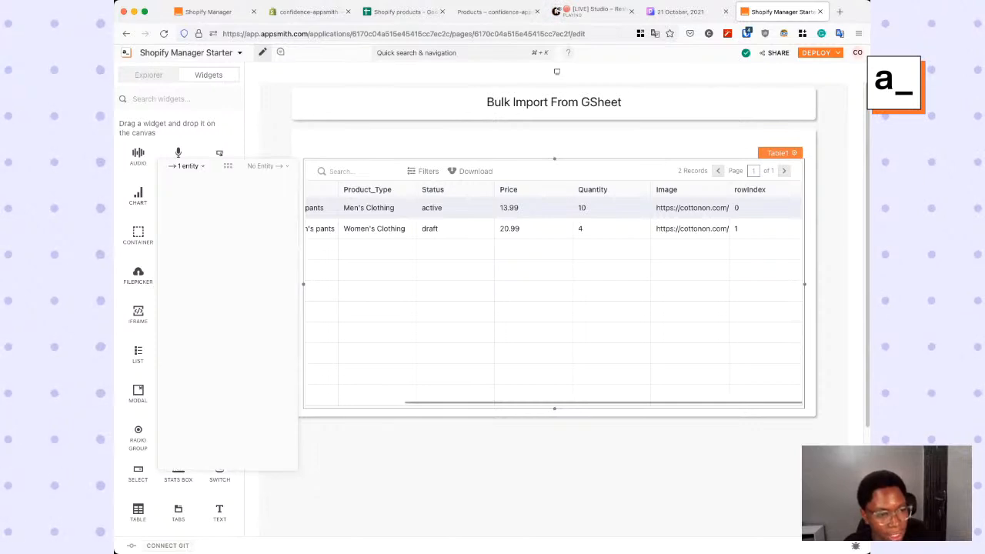
pyautogui.click(245, 234)
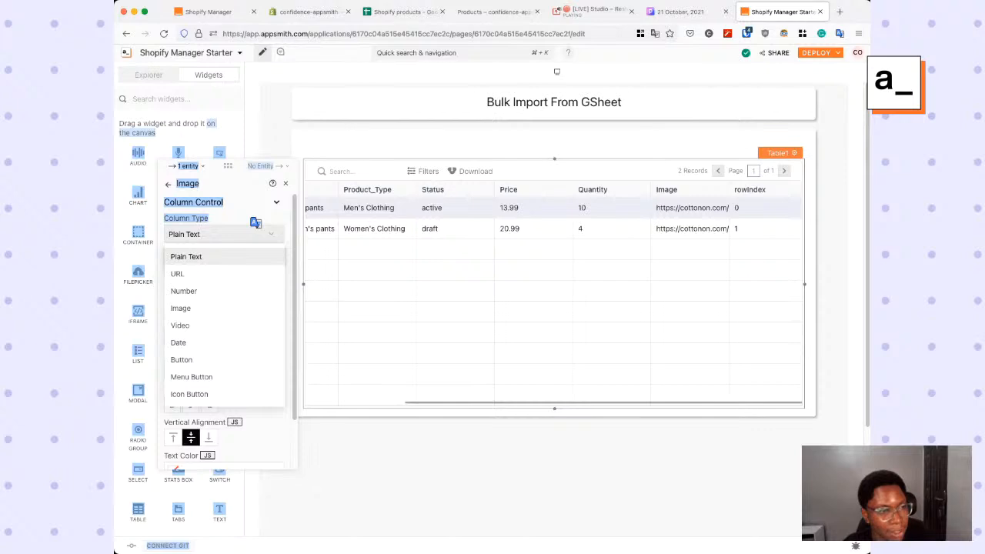
pyautogui.click(246, 233)
pyautogui.click(246, 234)
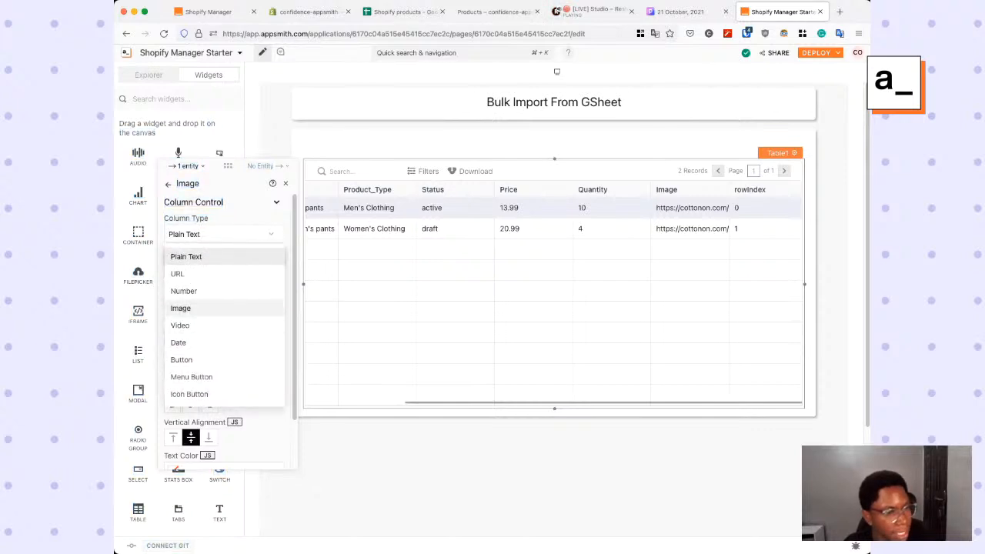
pyautogui.click(185, 308)
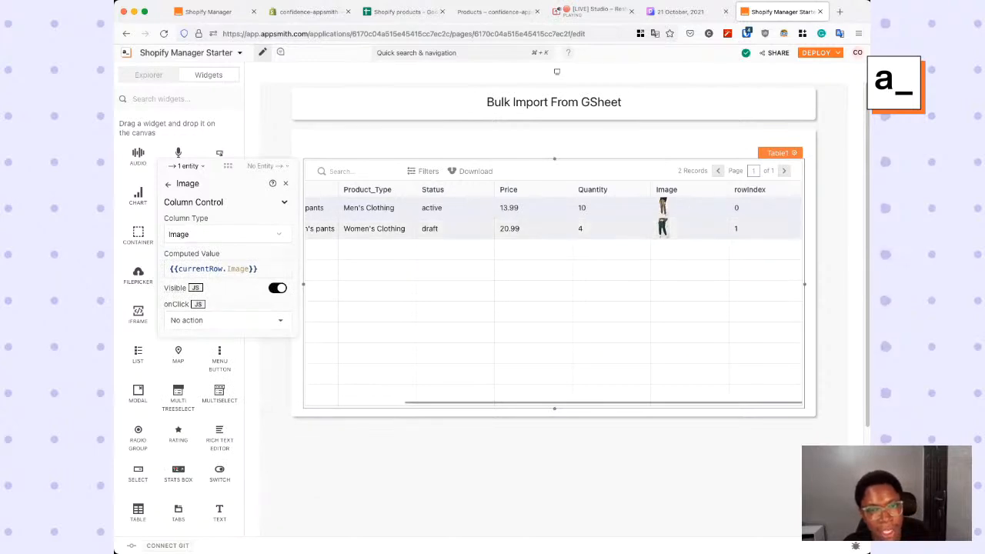
pyautogui.click(539, 456)
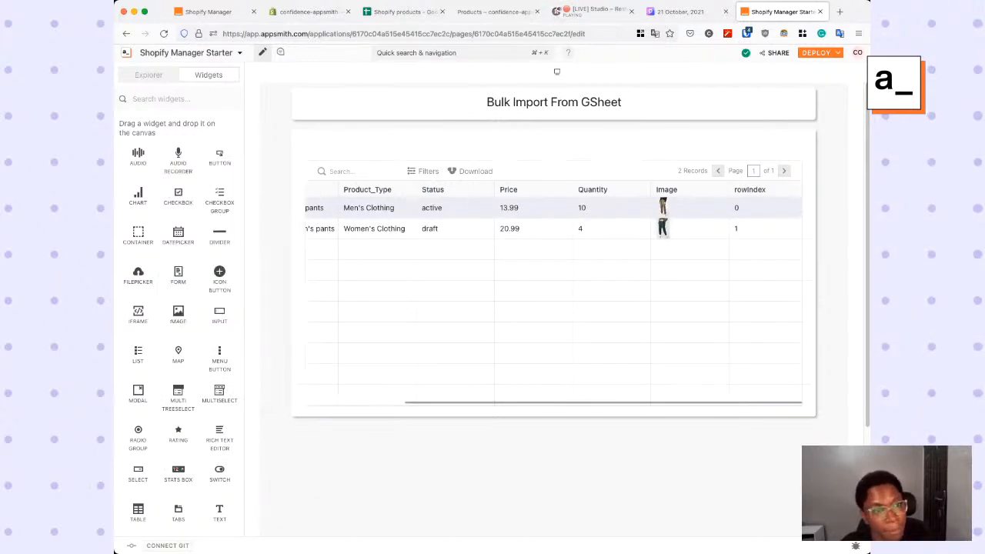
pyautogui.hscroll(-3, 538, 339)
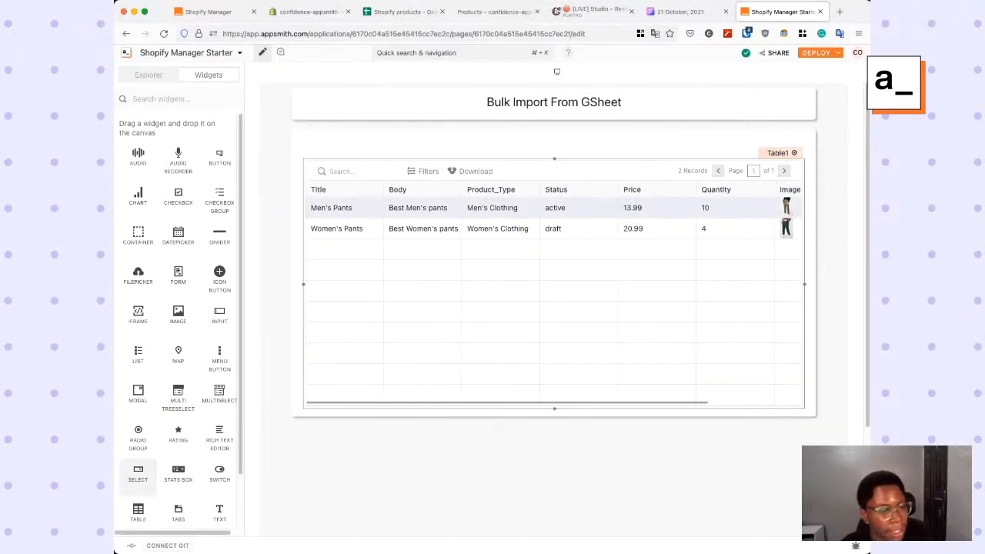
# - Add a text widget above the table's left end with the text "Products Form Gsheets"
pyautogui.moveTo(219, 512); pyautogui.dragTo(316, 148)
pyautogui.click(494, 212)
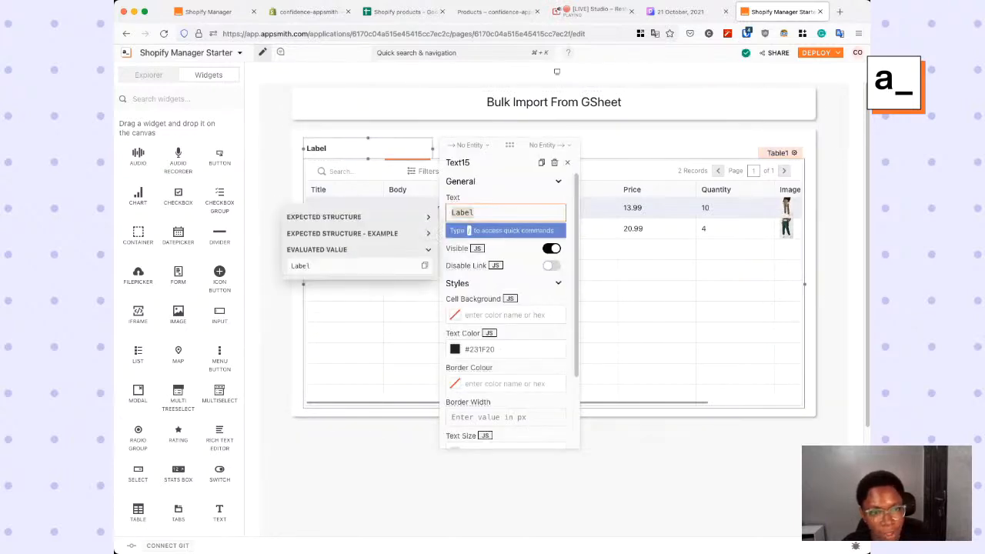
pyautogui.press('super+a')
pyautogui.write('Pro')
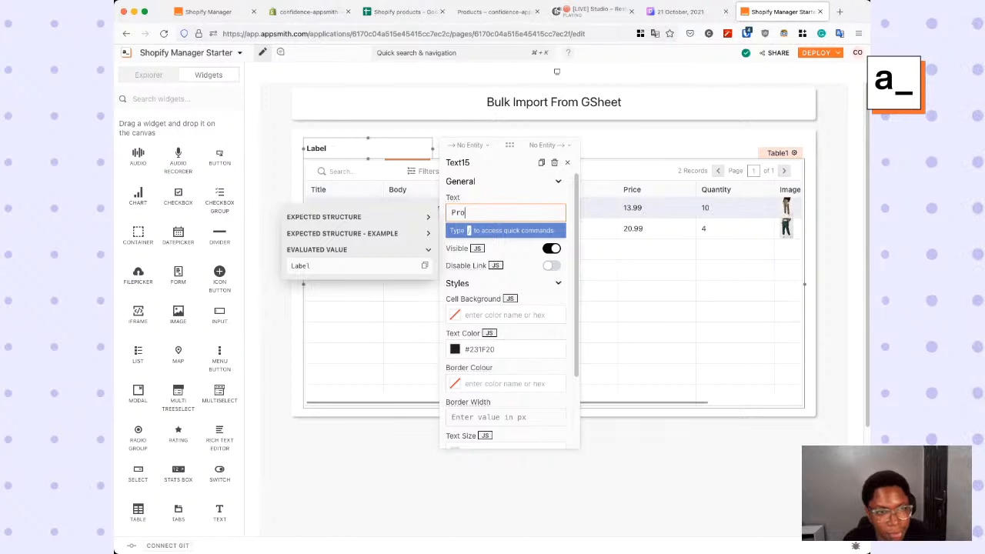
pyautogui.write('ducts ')
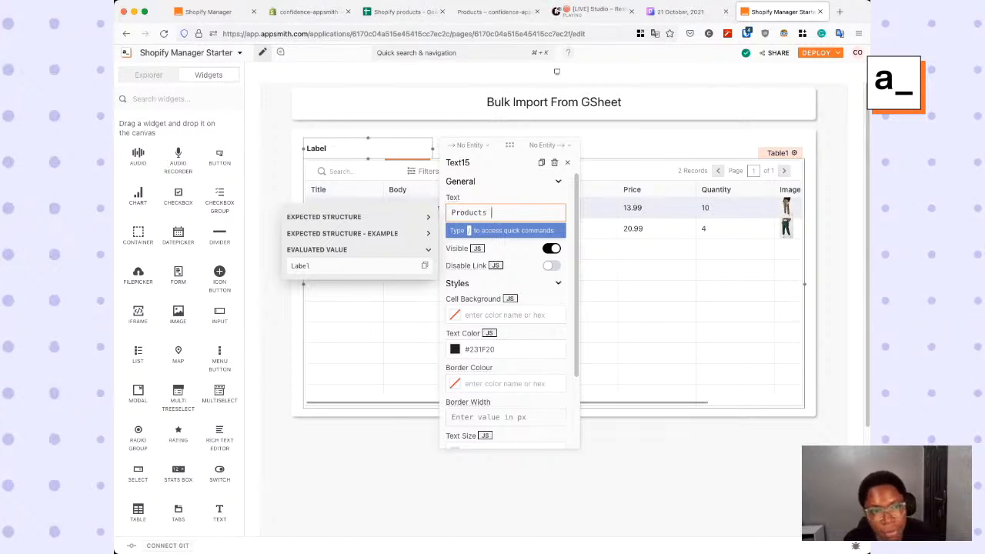
pyautogui.write('Form Gsheets')
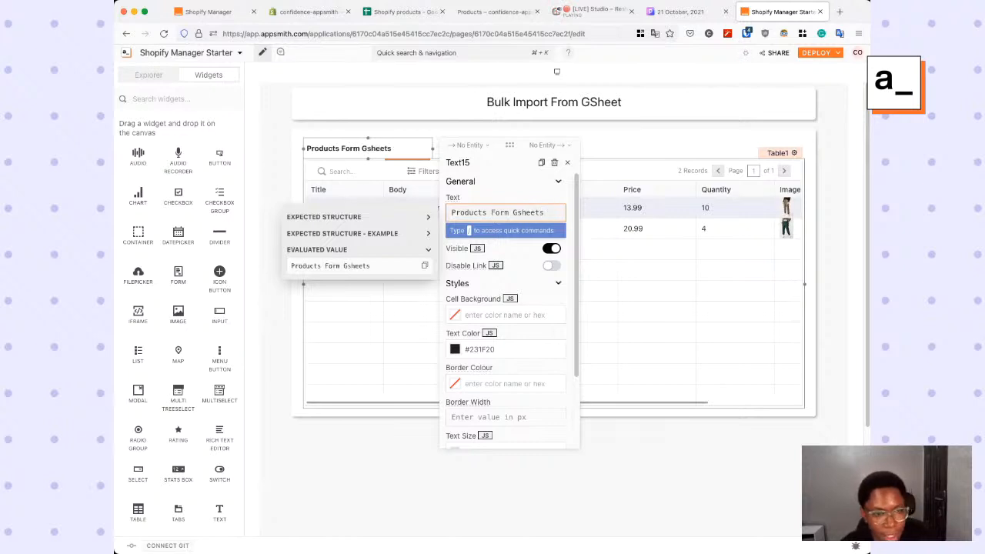
# - Style the new table title as non-bold text with the Heading 2 size, 18px, and close its properties
pyautogui.scroll(-2, 508, 323)
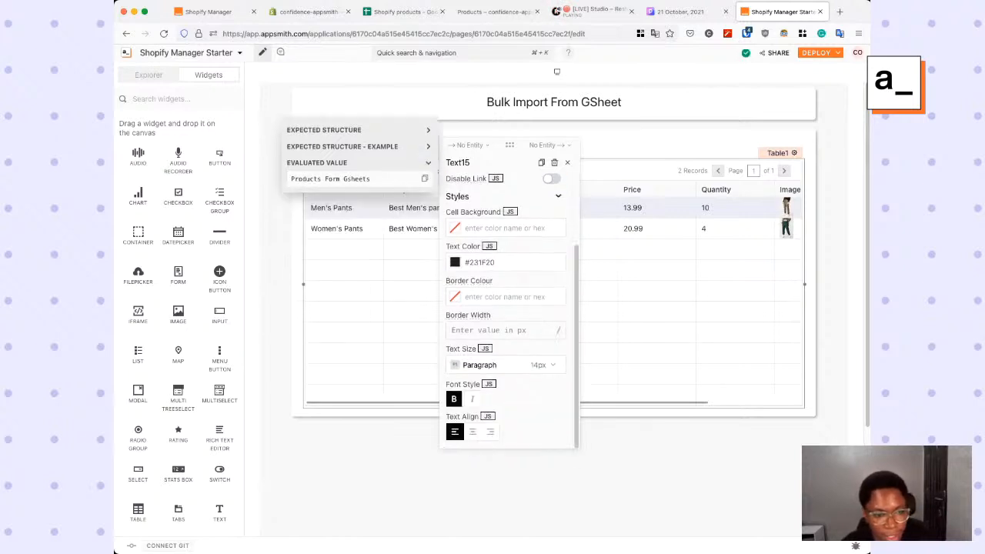
pyautogui.click(508, 364)
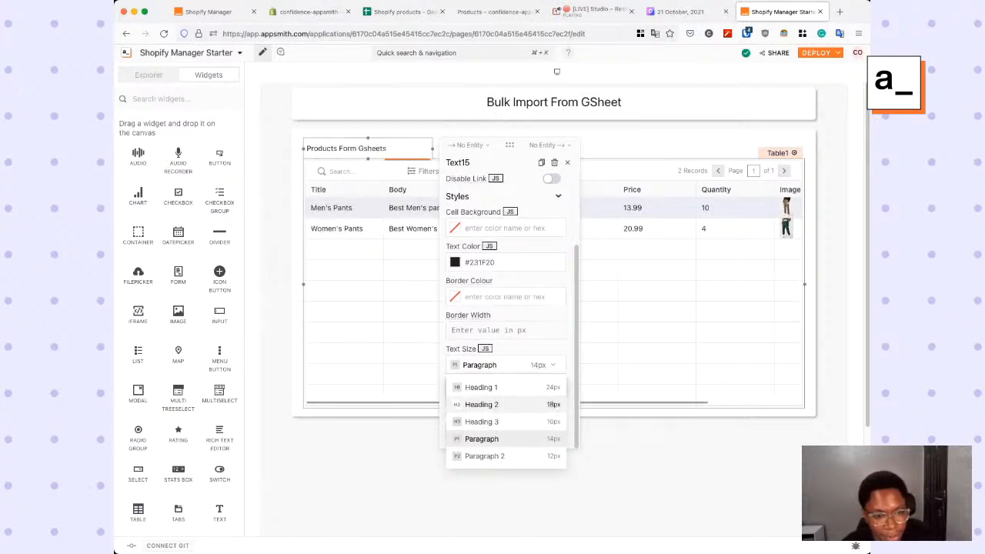
pyautogui.click(479, 402)
pyautogui.click(568, 162)
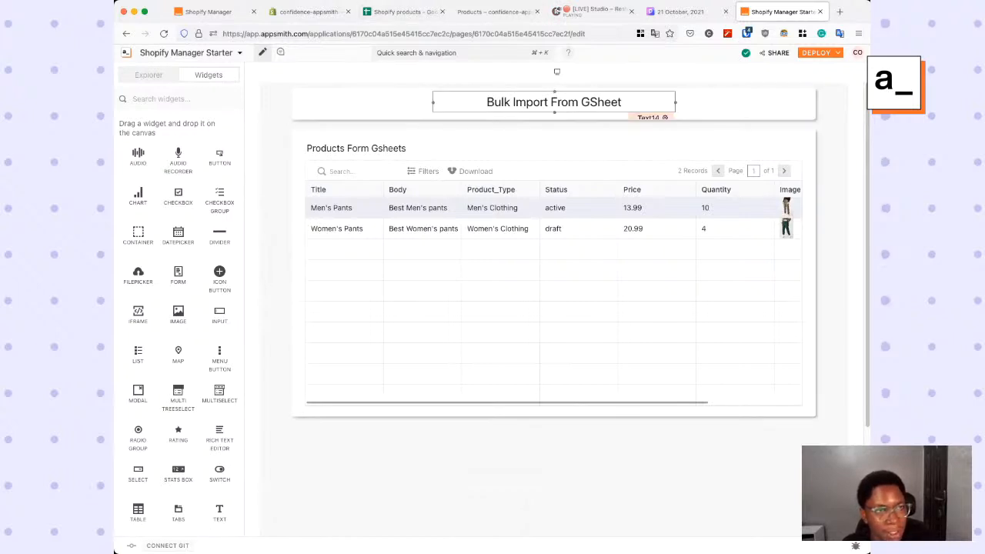
# - Switch to the Shopify products Google Sheet and the store's Products page to view the product entries, and return to the Appsmith editor
pyautogui.click(403, 12)
pyautogui.click(164, 162)
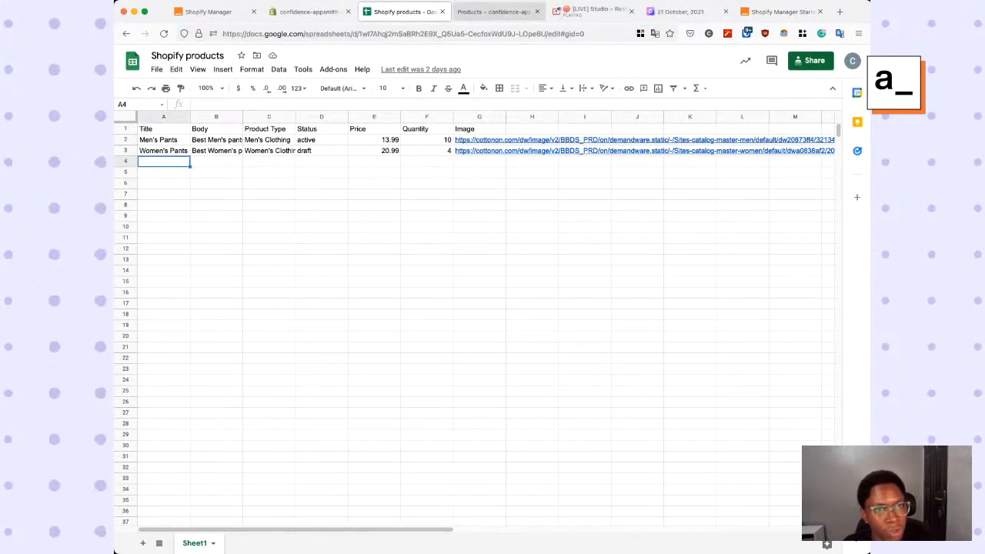
pyautogui.click(493, 12)
pyautogui.click(778, 11)
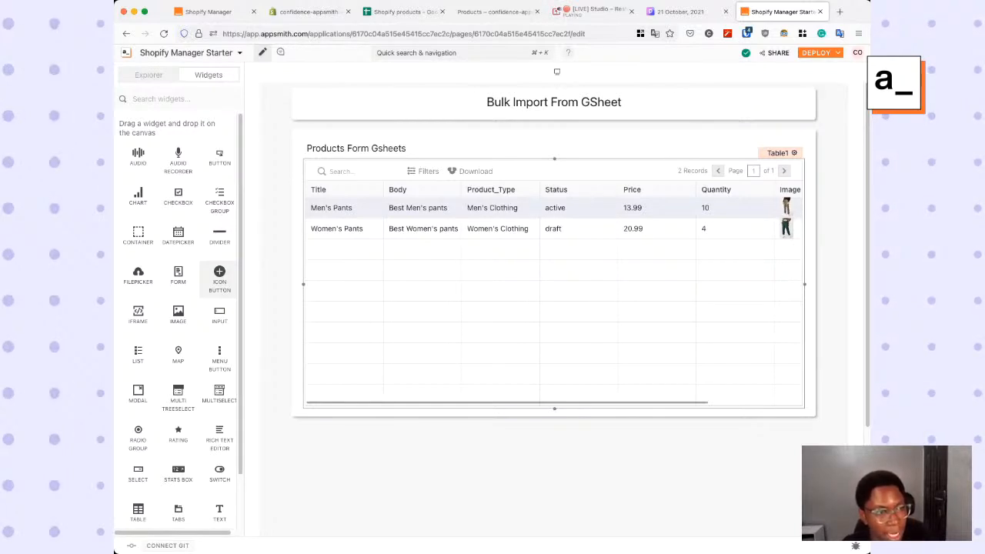
# - Add two button widgets side by side above the right part of the products table
pyautogui.scroll(-1, 219, 277)
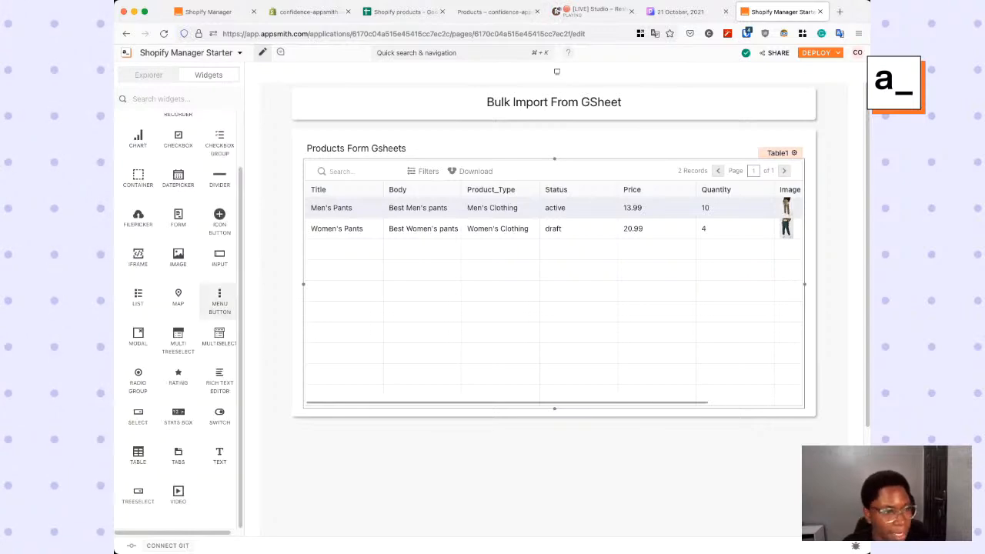
pyautogui.scroll(1, 219, 277)
pyautogui.moveTo(219, 157); pyautogui.dragTo(642, 145)
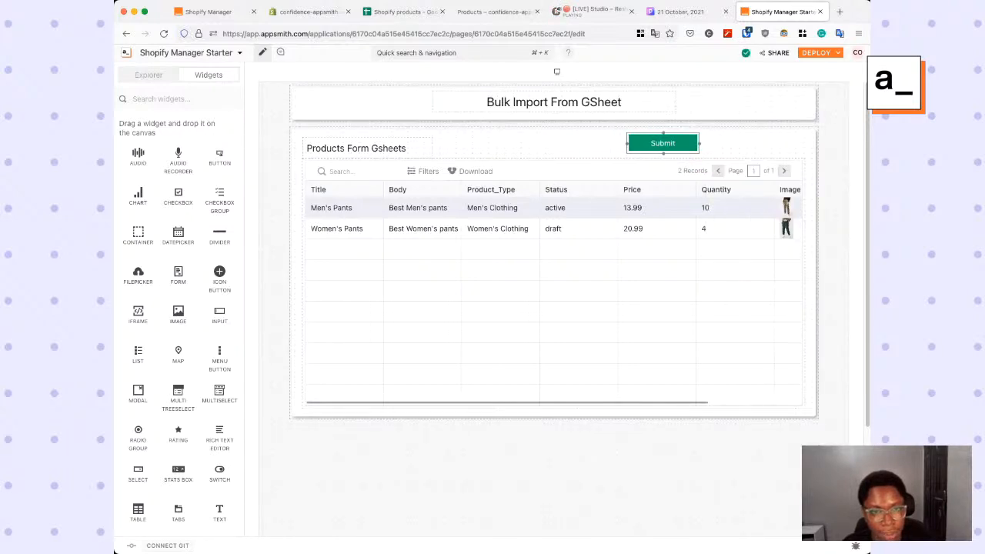
pyautogui.moveTo(219, 158); pyautogui.dragTo(476, 144)
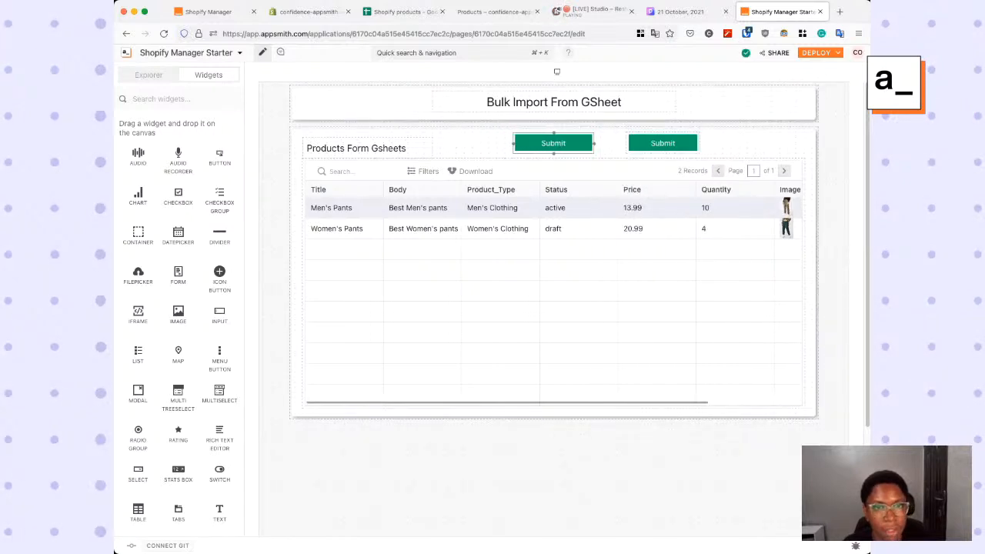
pyautogui.moveTo(553, 143); pyautogui.dragTo(763, 143)
# - Set the label of the left one of the two new buttons to "Refresh"
pyautogui.click(662, 144)
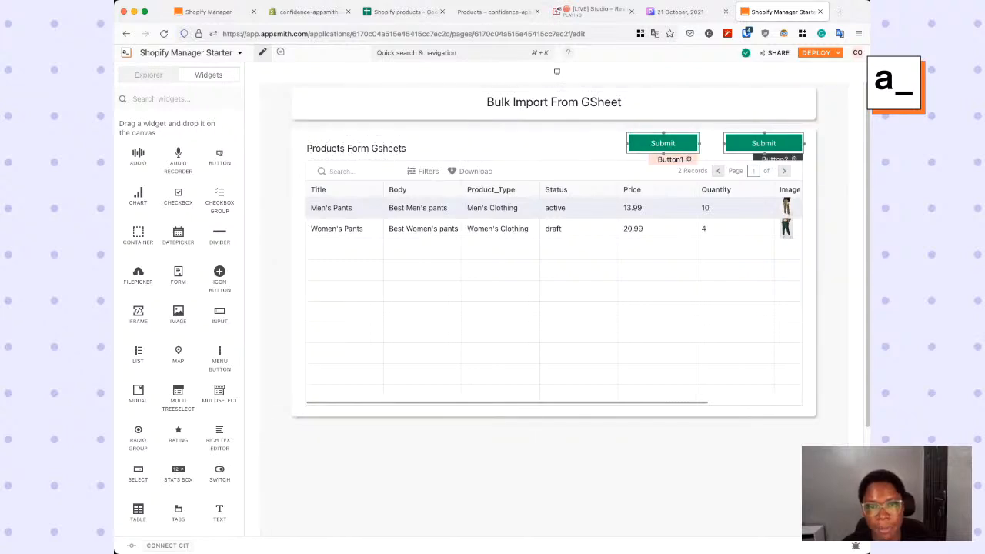
pyautogui.click(689, 159)
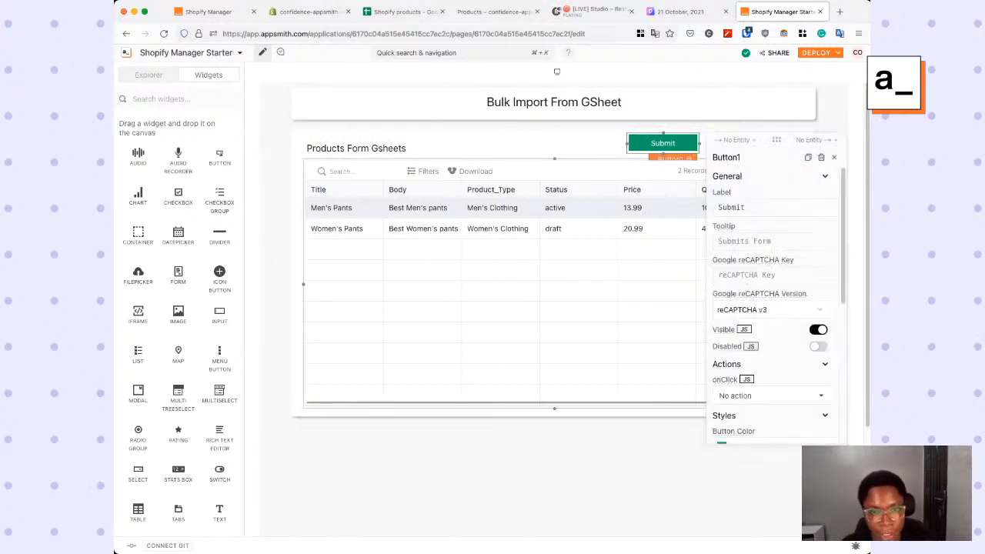
pyautogui.click(786, 205)
pyautogui.write('Re')
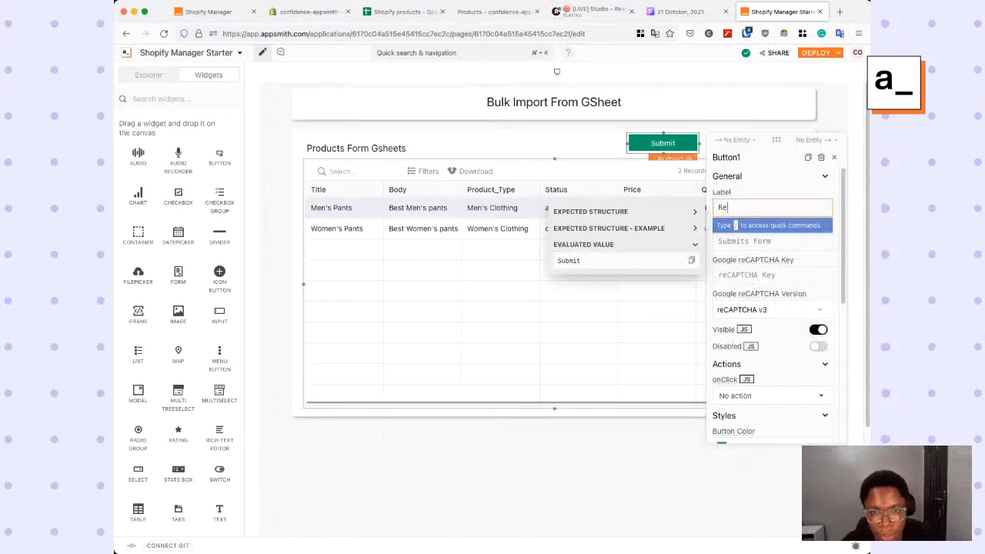
pyautogui.write('fresh')
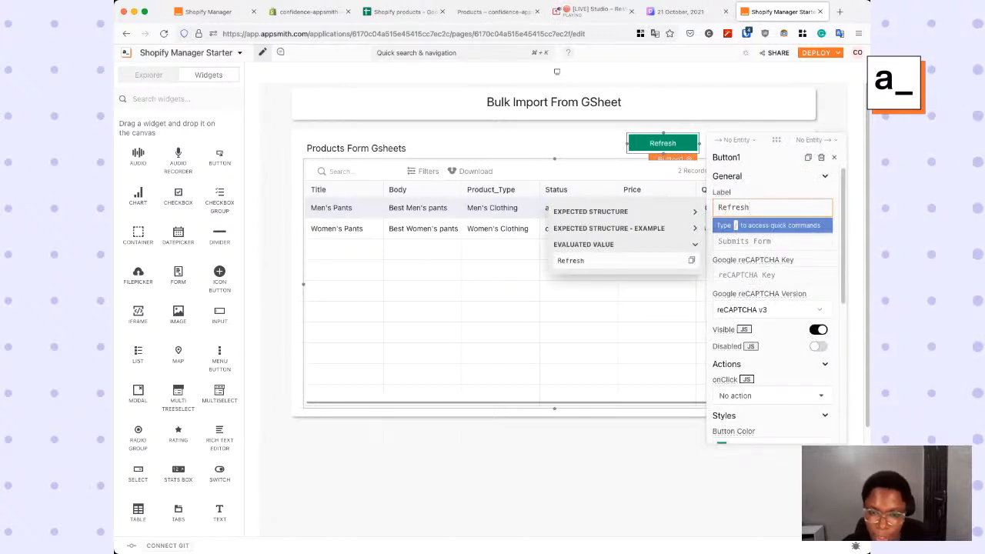
# - Style the Refresh button with the Secondary variant, rounded corners and the second box shadow style
pyautogui.scroll(-3, 769, 323)
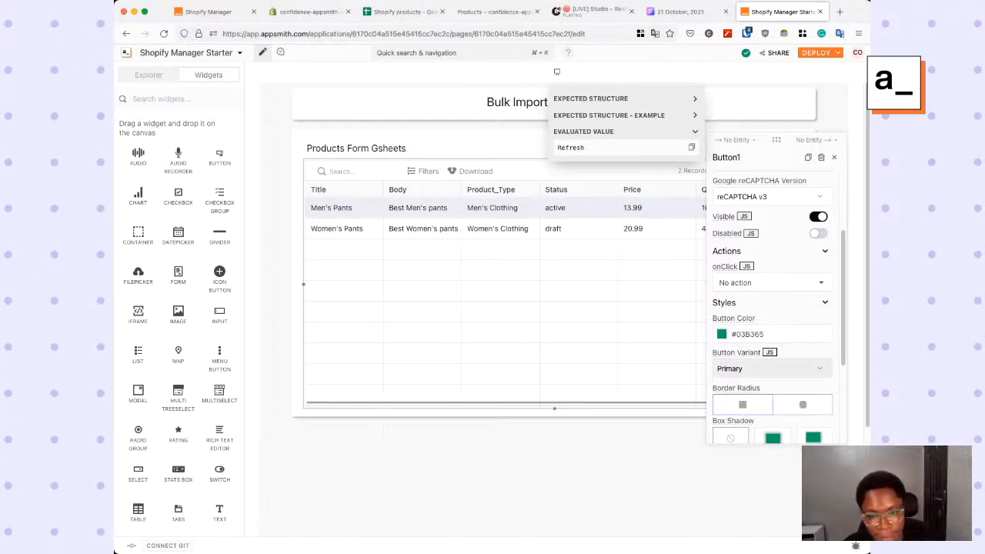
pyautogui.click(769, 368)
pyautogui.click(738, 407)
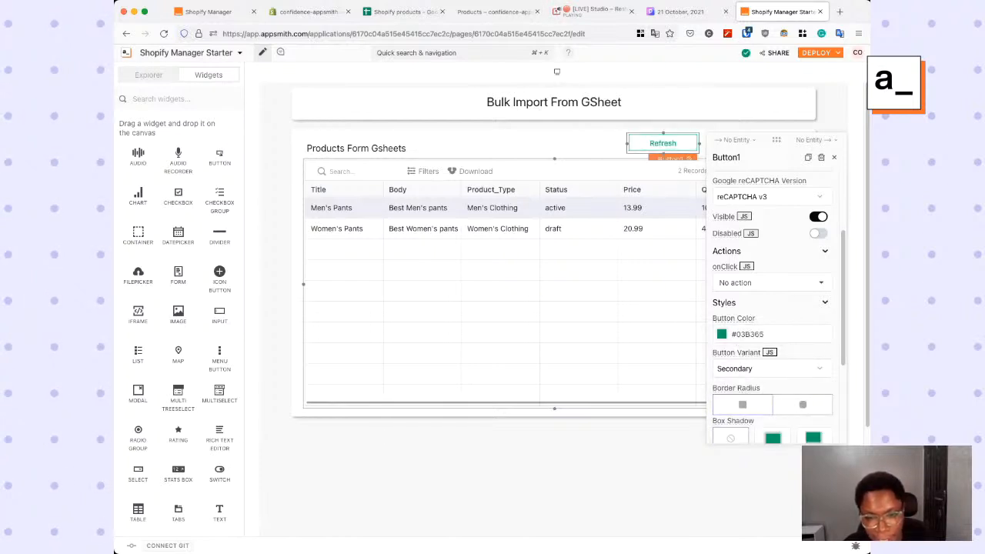
pyautogui.scroll(-4, 771, 308)
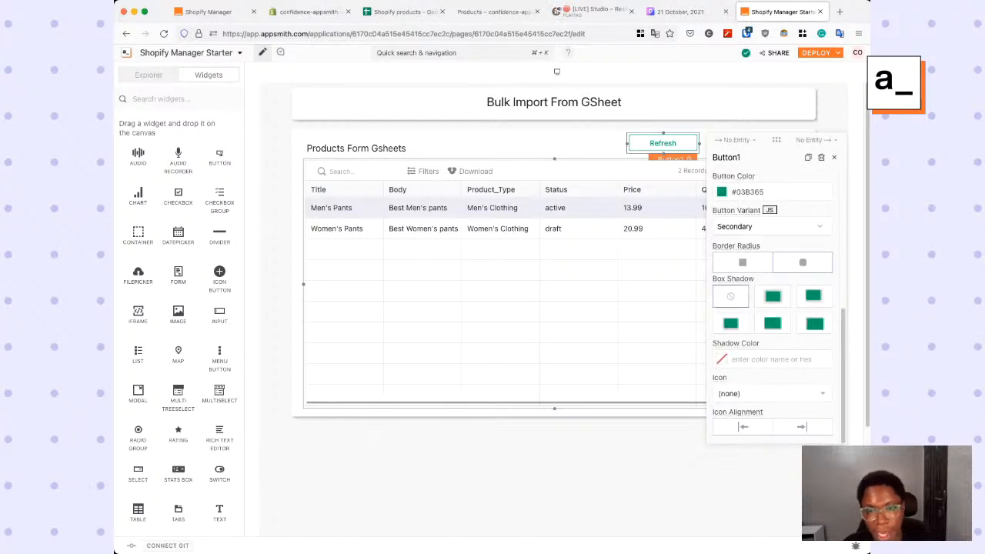
pyautogui.scroll(10, 771, 308)
pyautogui.scroll(-3, 769, 307)
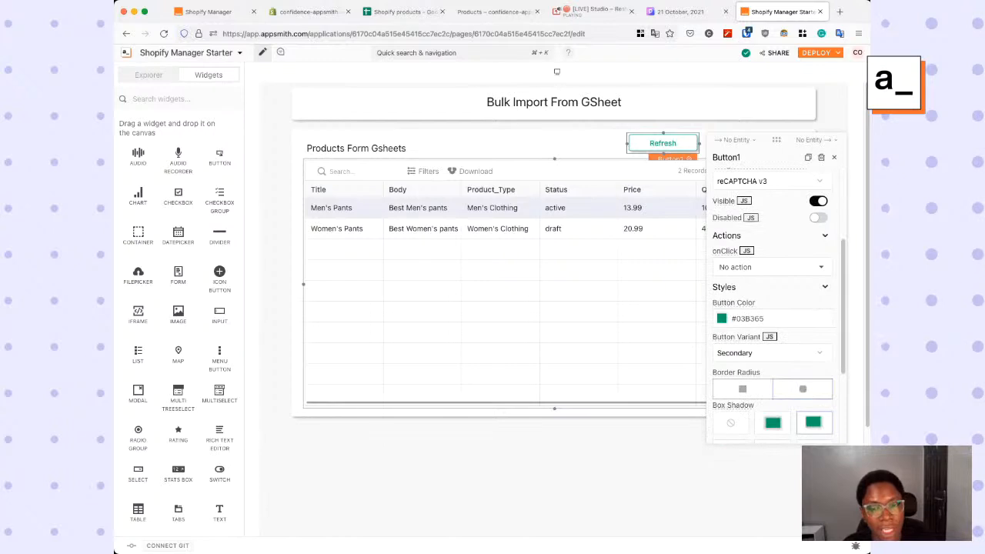
# - Set the Refresh button's onClick action to execute the get_products_from_sheets query
pyautogui.click(770, 263)
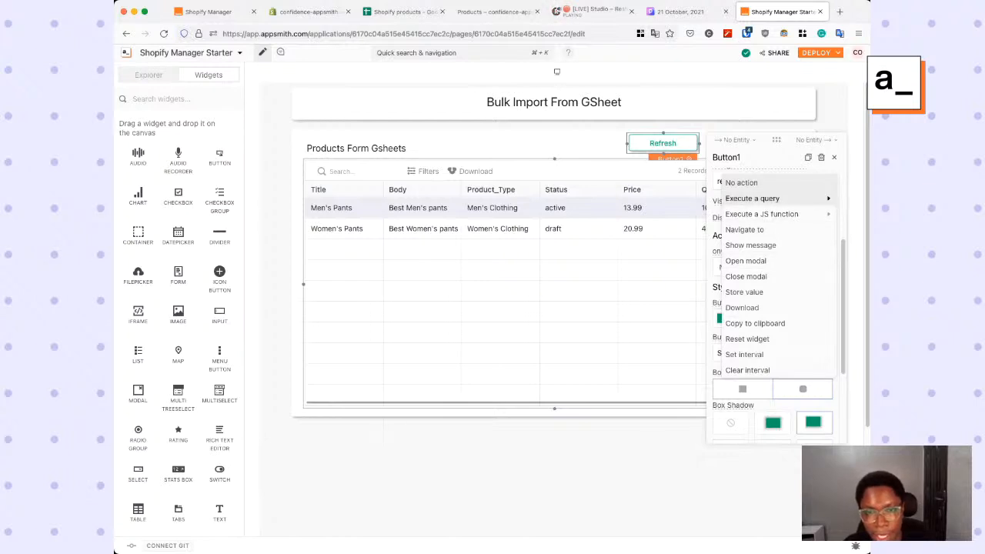
pyautogui.moveTo(752, 198)
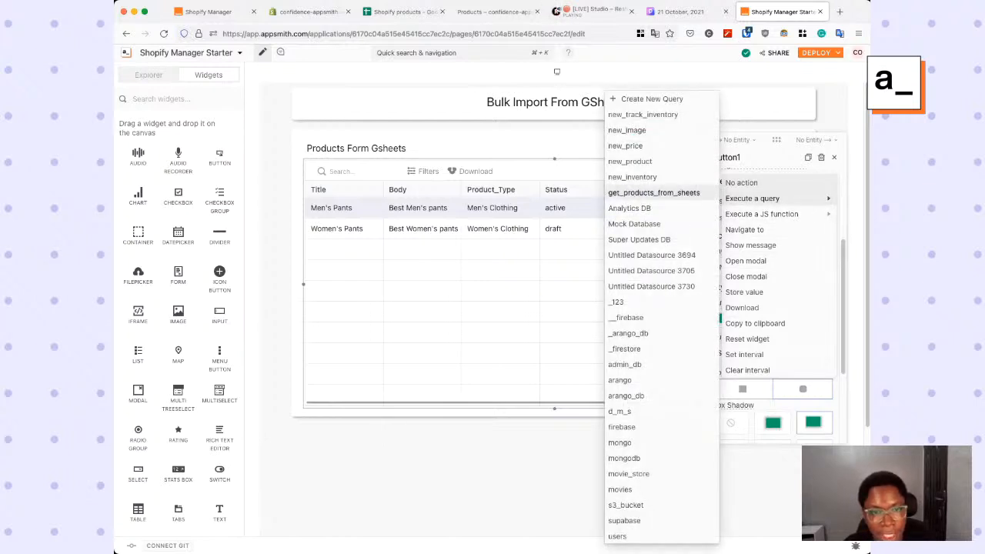
pyautogui.click(654, 193)
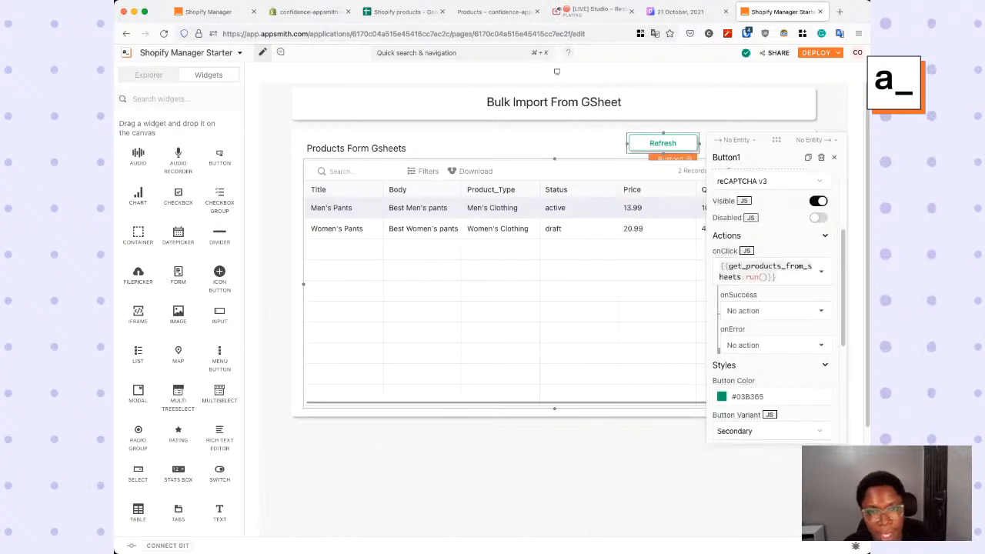
pyautogui.click(594, 146)
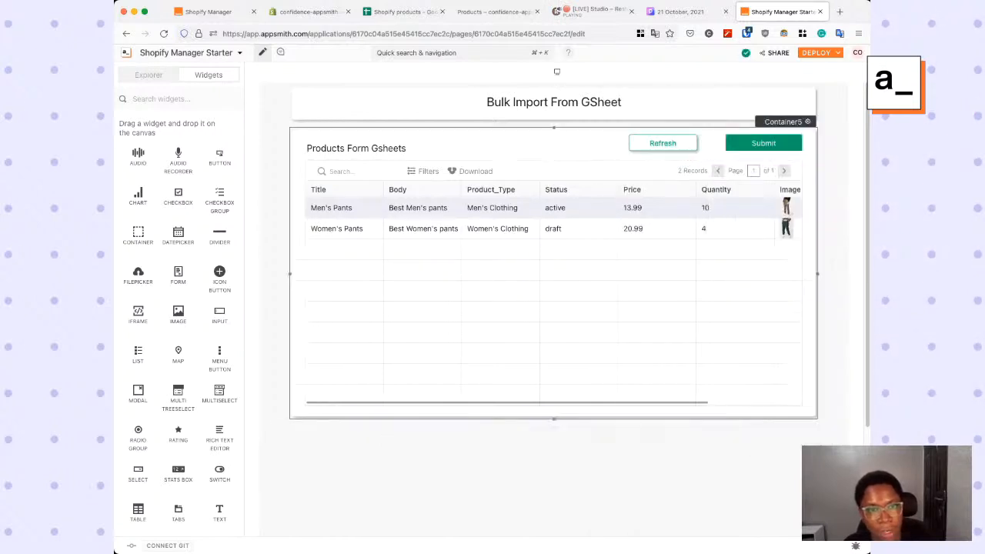
pyautogui.click(662, 143)
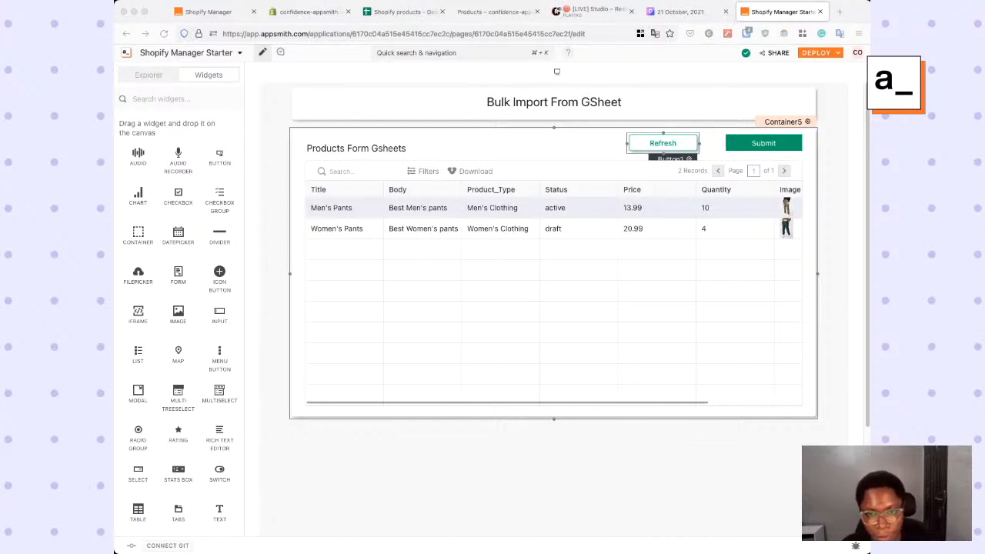
pyautogui.press('super+Tab')
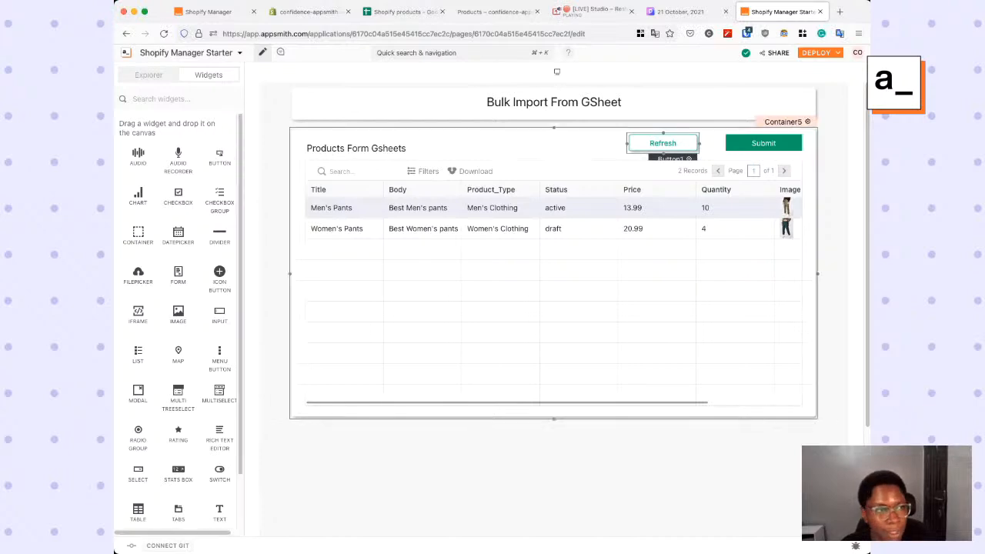
# - Set the label of the Submit button above the products table to "Sync"
pyautogui.click(149, 75)
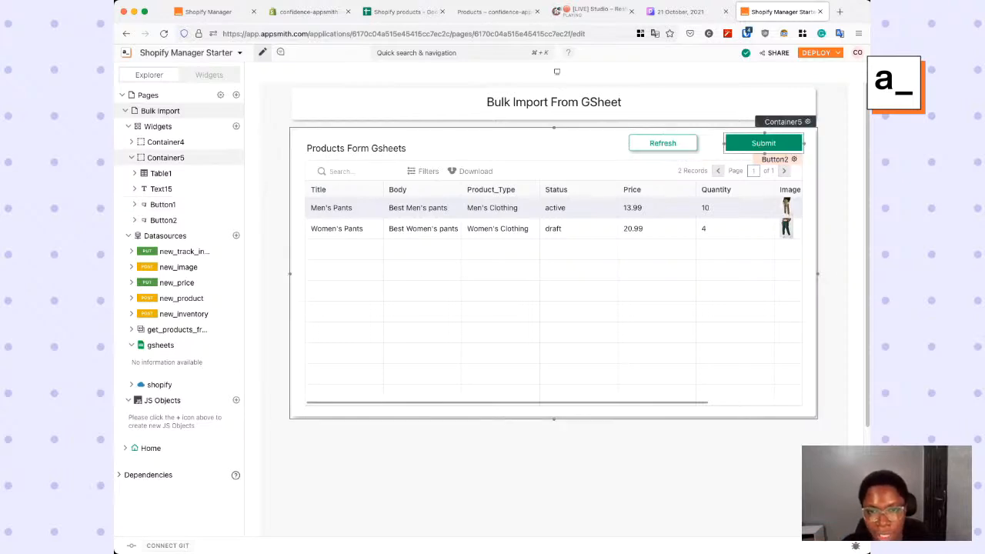
pyautogui.click(763, 143)
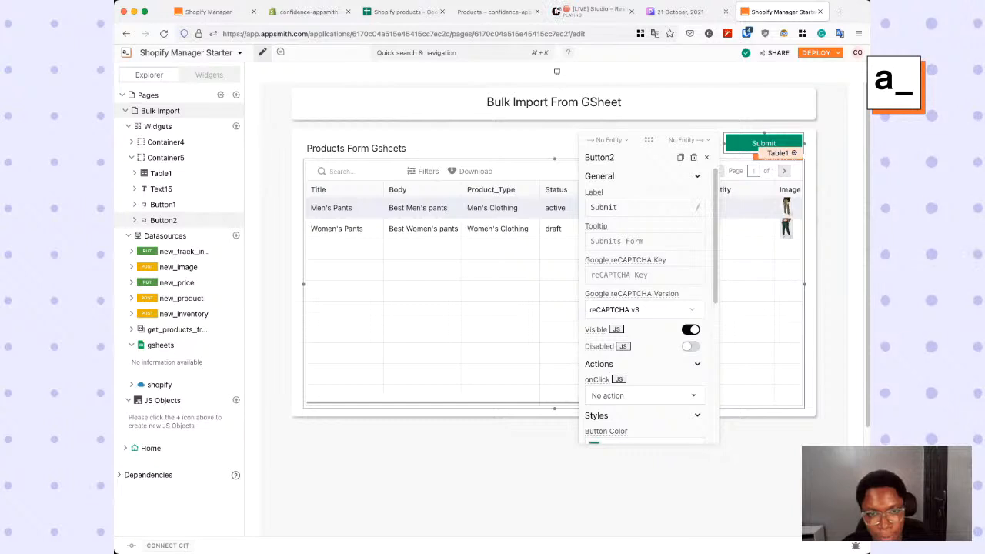
pyautogui.click(644, 207)
pyautogui.write('Sync')
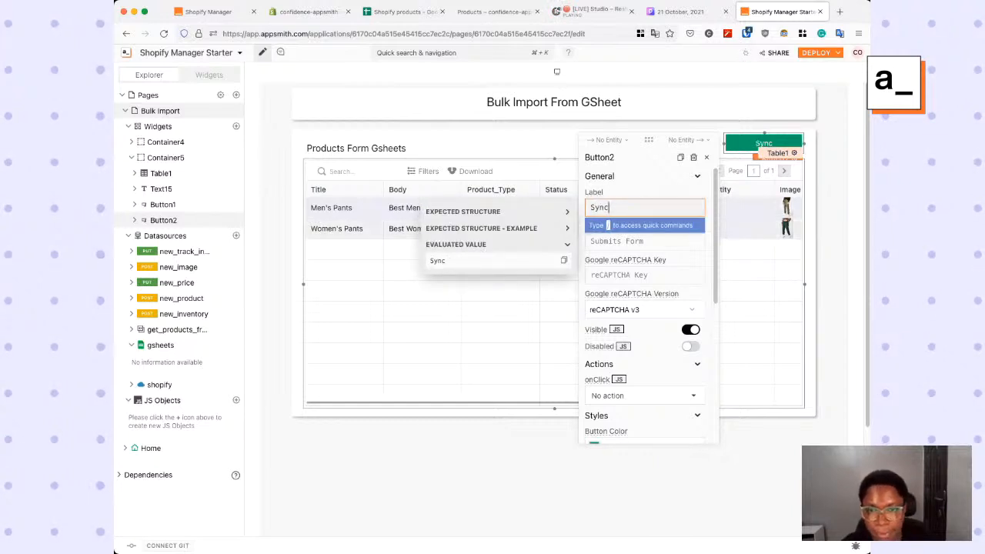
# - Give the Sync button rounded corners and the second box shadow style
pyautogui.scroll(-2, 646, 308)
pyautogui.scroll(-3, 646, 308)
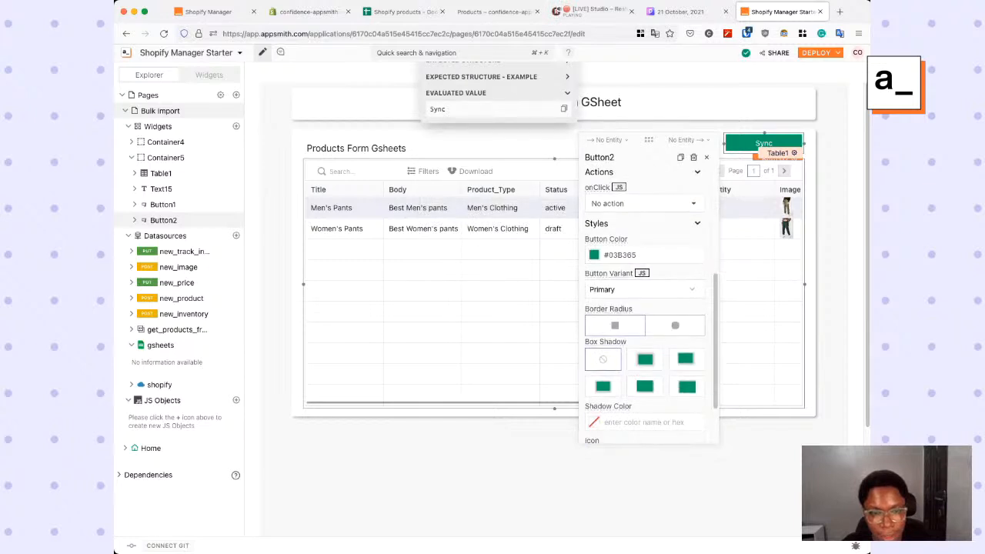
pyautogui.click(675, 325)
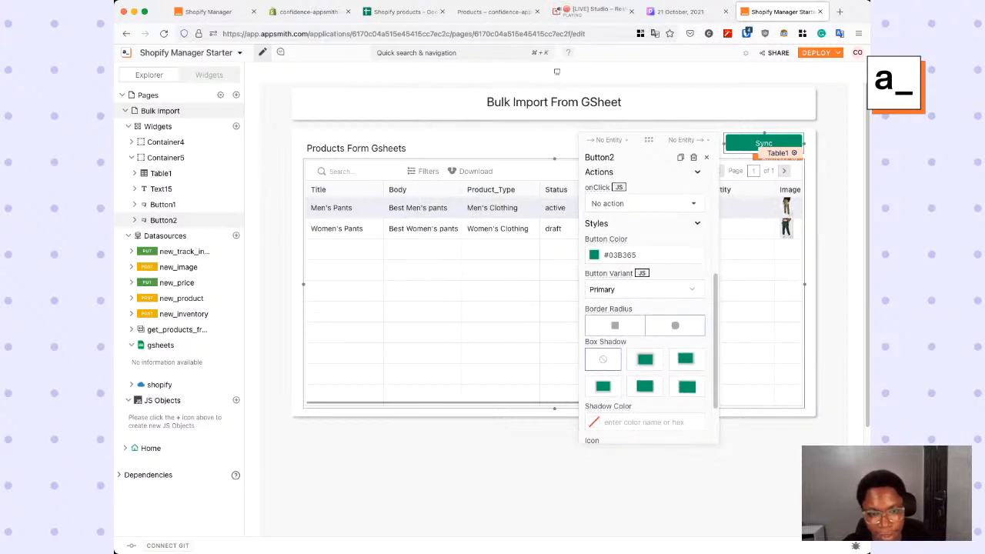
pyautogui.click(685, 359)
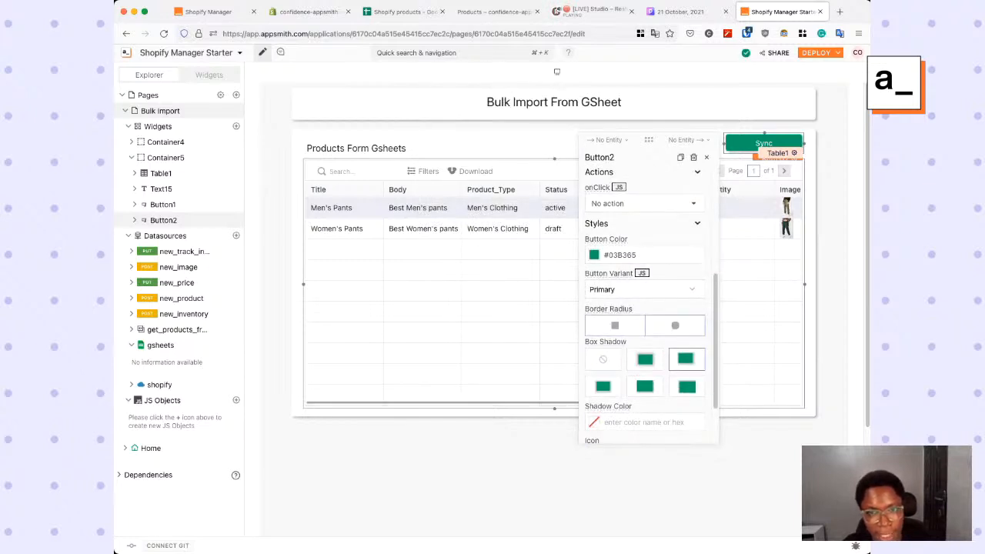
# - Switch the Sync button's onClick to JavaScript, paste the prepared product import script into it and remove the trailing blank lines
pyautogui.scroll(1, 647, 308)
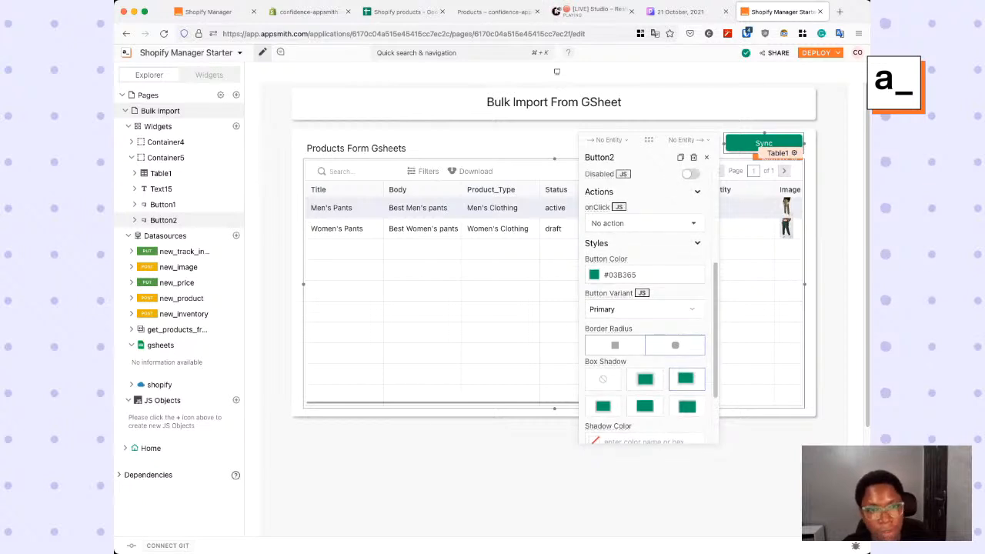
pyautogui.click(618, 207)
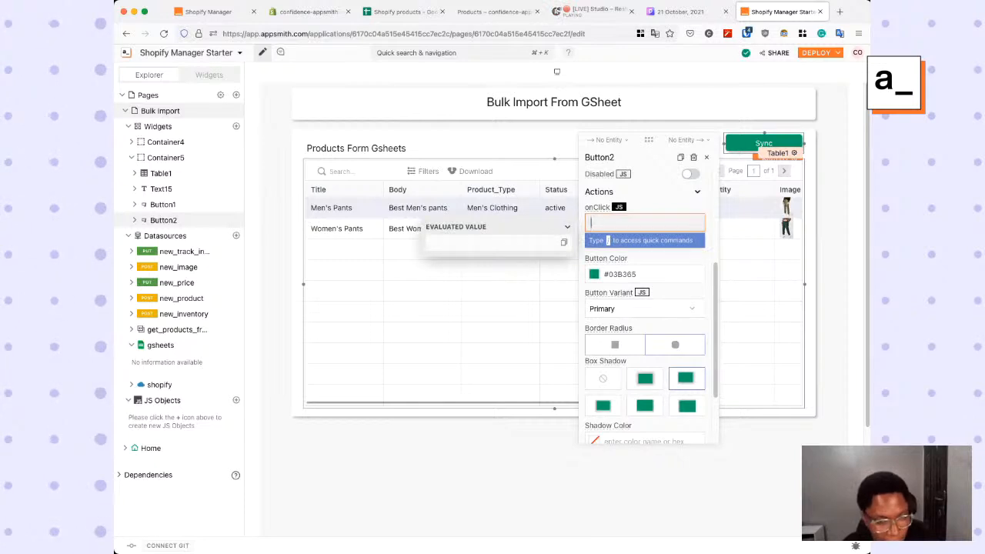
pyautogui.press('super+v')
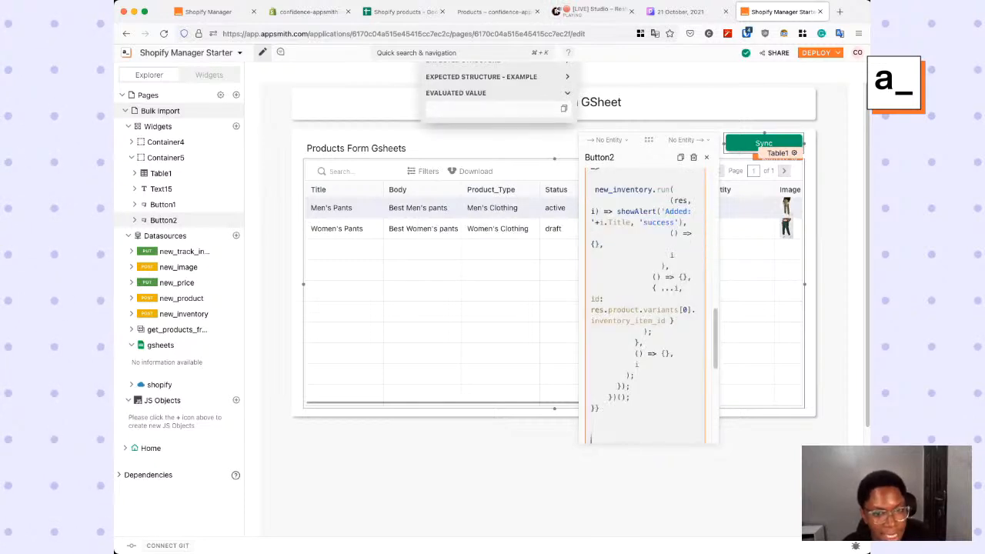
pyautogui.press('BackSpace')
pyautogui.press('BackSpace')
pyautogui.press('BackSpace')
# - Examine the start of the onClick script, covering the get_products_from_sheets.data loop and the new_product.run call
pyautogui.scroll(7, 649, 308)
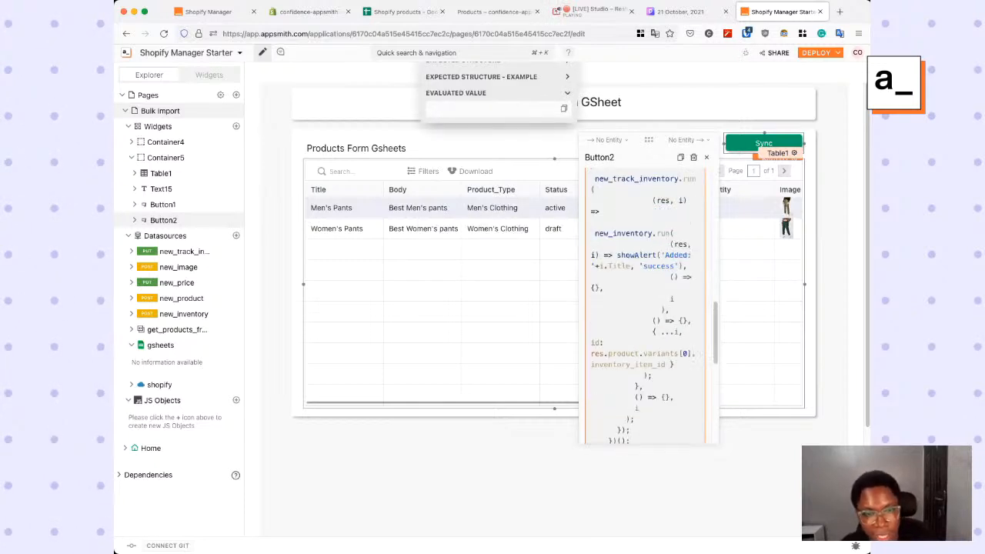
pyautogui.scroll(-2, 648, 307)
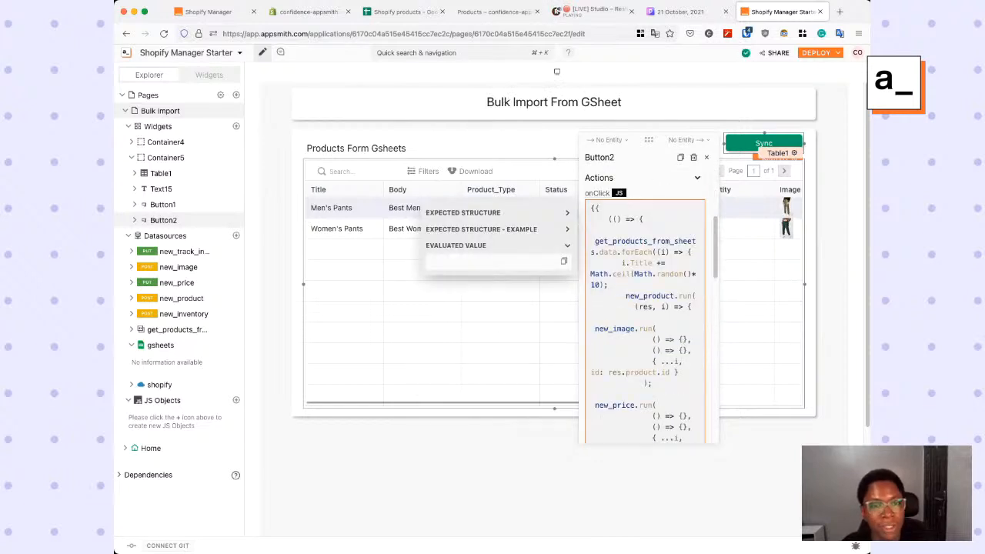
pyautogui.moveTo(608, 242); pyautogui.dragTo(621, 252)
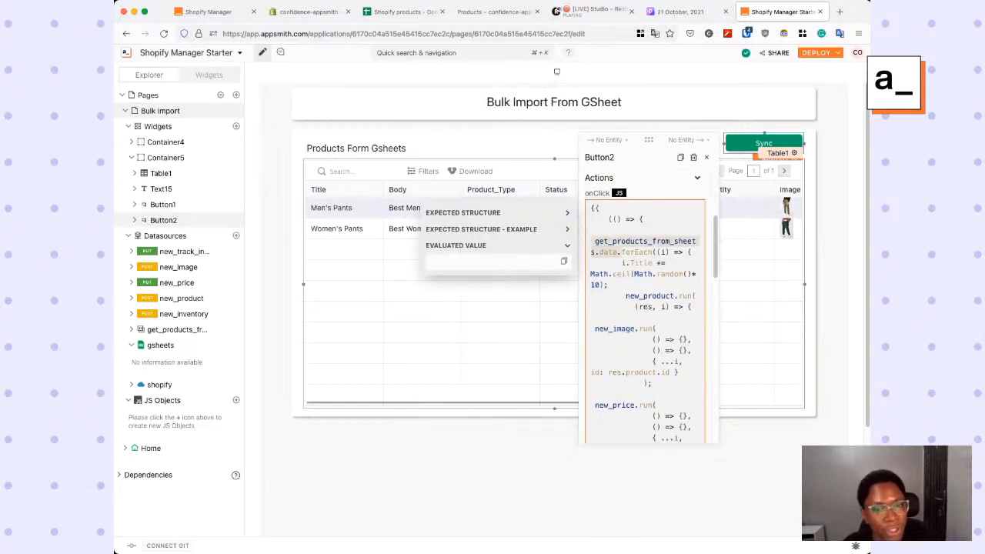
pyautogui.click(594, 241)
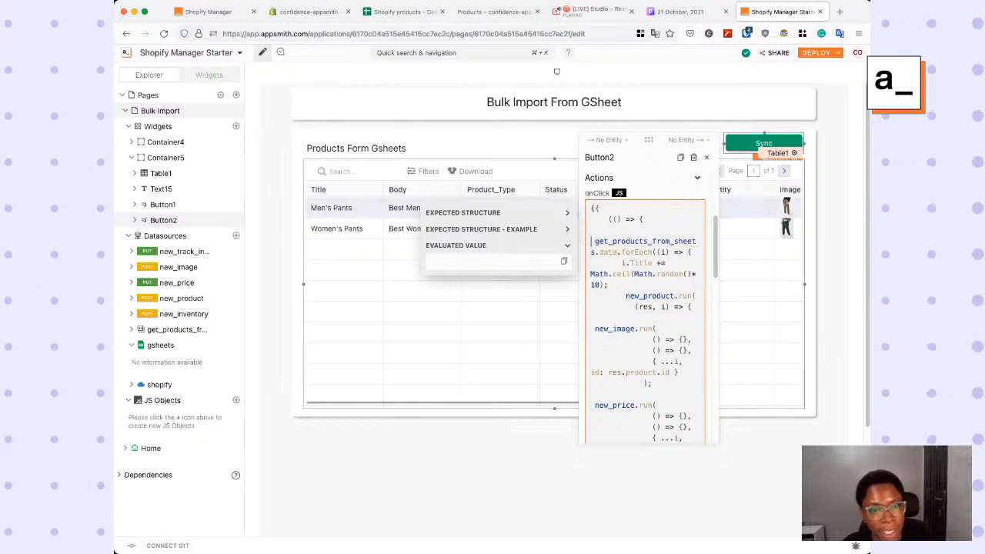
pyautogui.moveTo(594, 241); pyautogui.dragTo(618, 252)
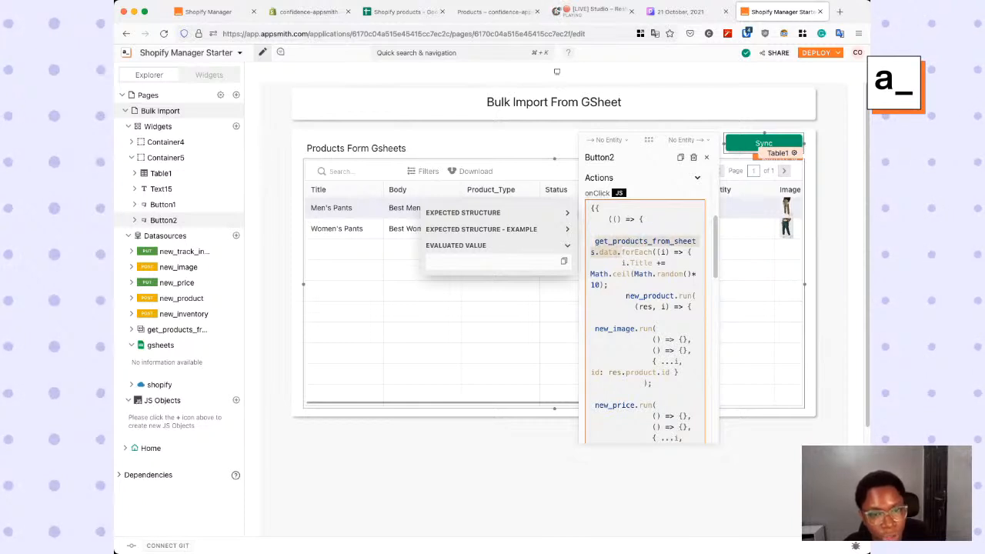
pyautogui.scroll(-1, 649, 308)
pyautogui.scroll(-1, 648, 308)
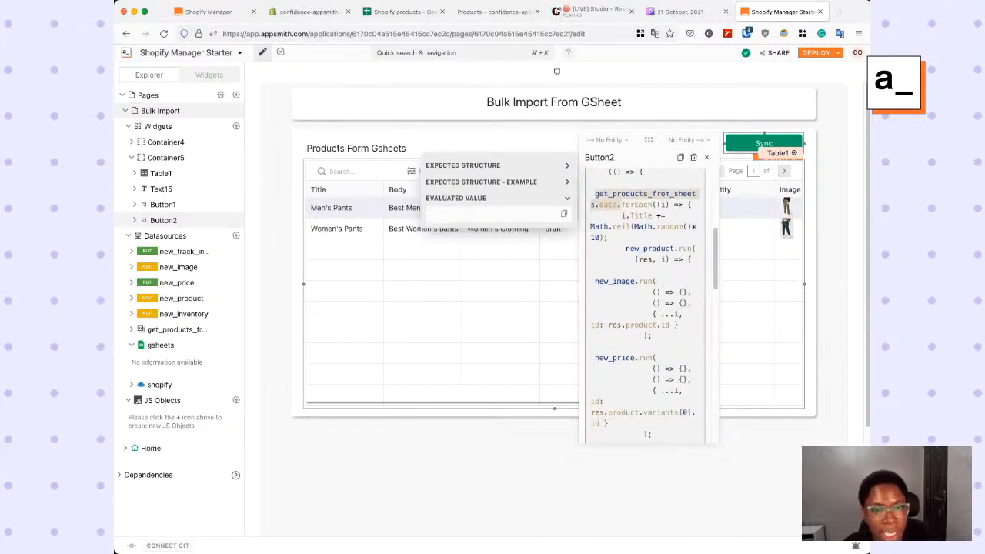
pyautogui.click(621, 248)
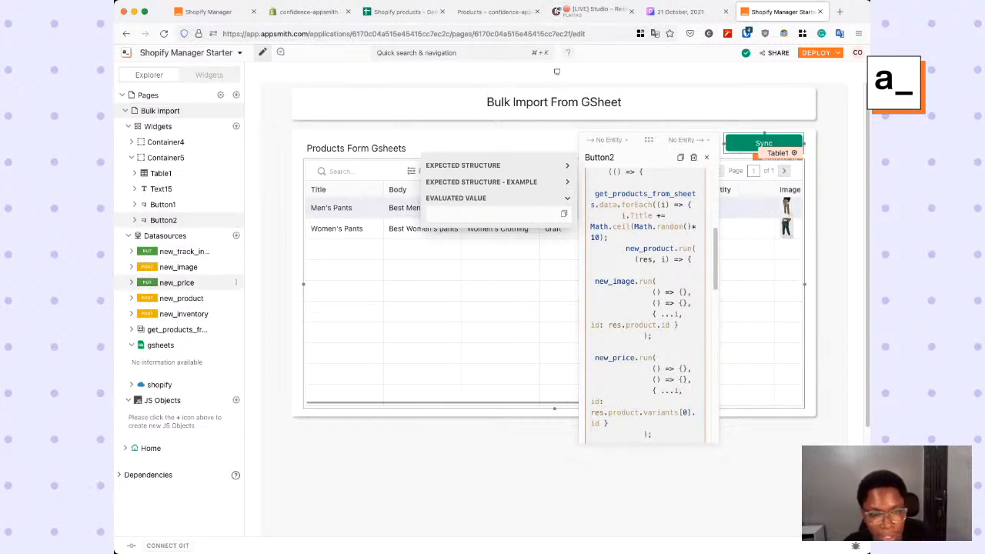
pyautogui.moveTo(622, 248); pyautogui.dragTo(691, 260)
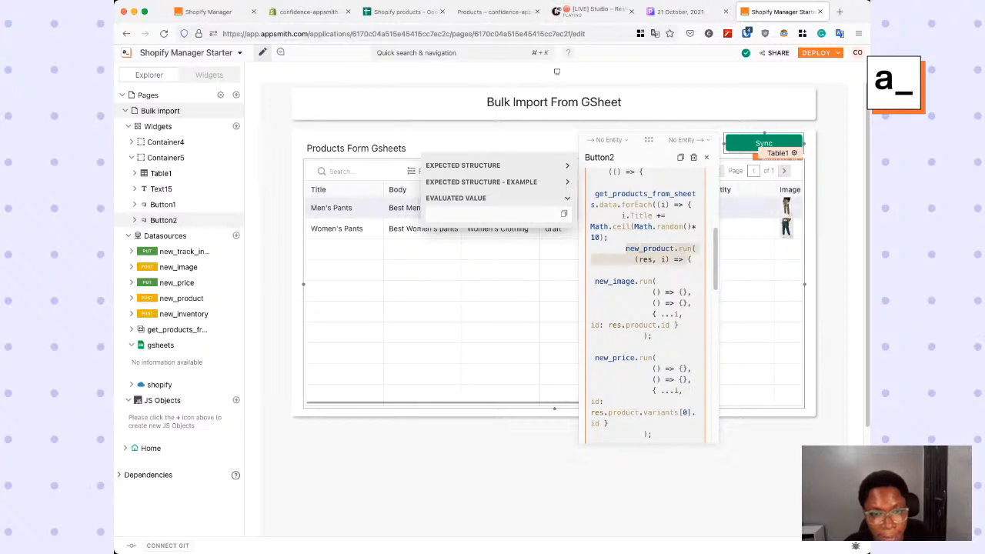
pyautogui.click(599, 259)
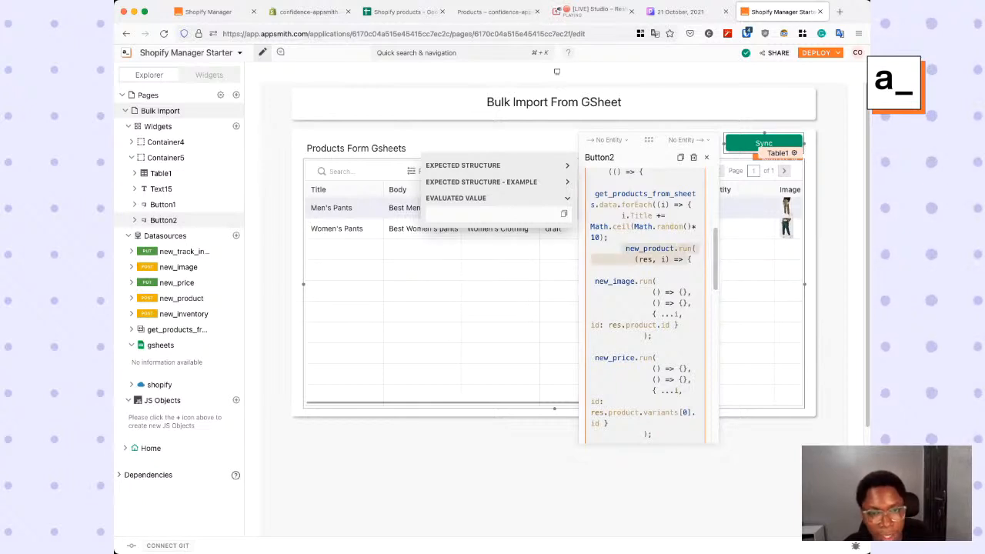
# - Examine the script's new_image, new_price, new_track_inventory and new_inventory calls and the showAlert message, and close the button's properties
pyautogui.scroll(-3, 647, 307)
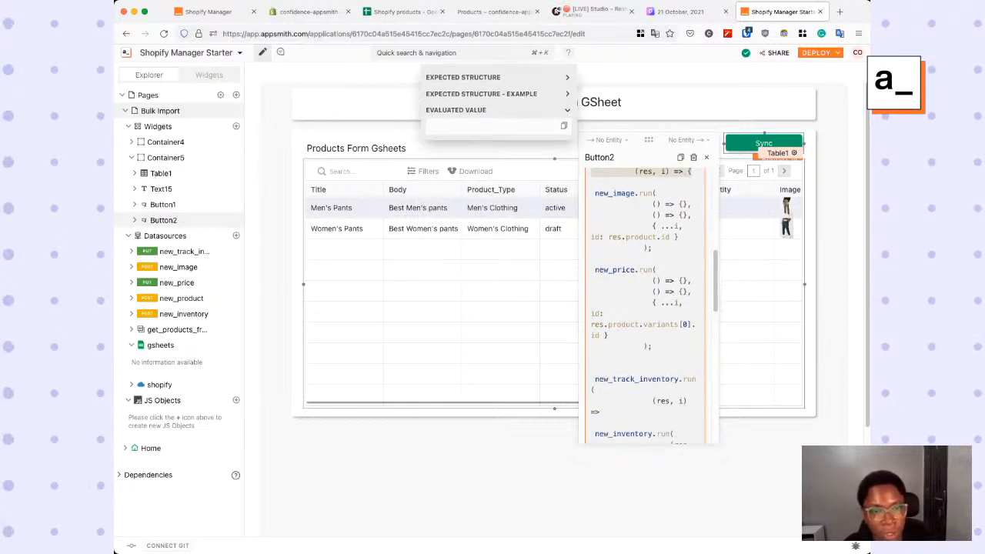
pyautogui.moveTo(593, 194); pyautogui.dragTo(653, 248)
pyautogui.moveTo(593, 259); pyautogui.dragTo(610, 336)
pyautogui.scroll(-4, 644, 385)
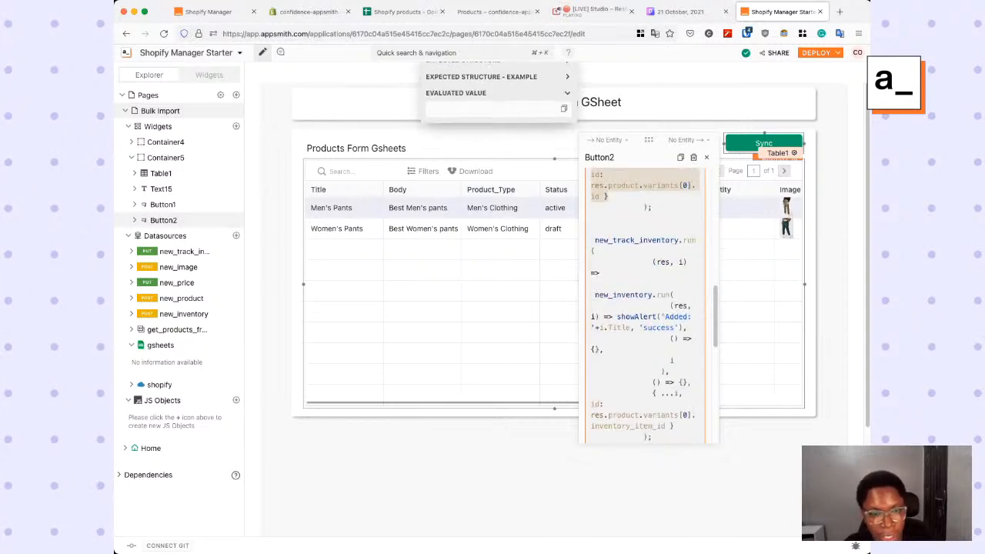
pyautogui.moveTo(593, 236); pyautogui.dragTo(604, 405)
pyautogui.moveTo(599, 283); pyautogui.dragTo(677, 362)
pyautogui.click(627, 327)
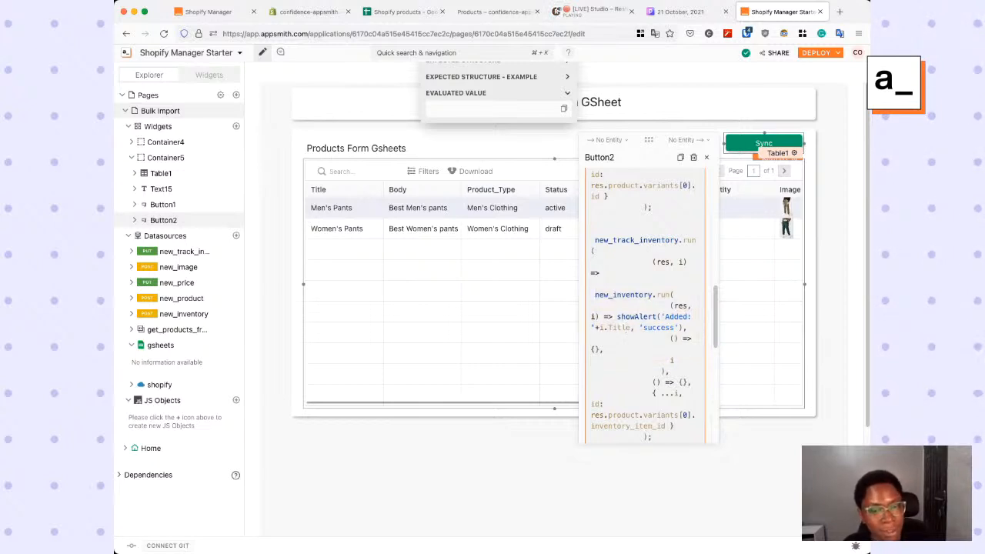
pyautogui.moveTo(617, 317); pyautogui.dragTo(696, 315)
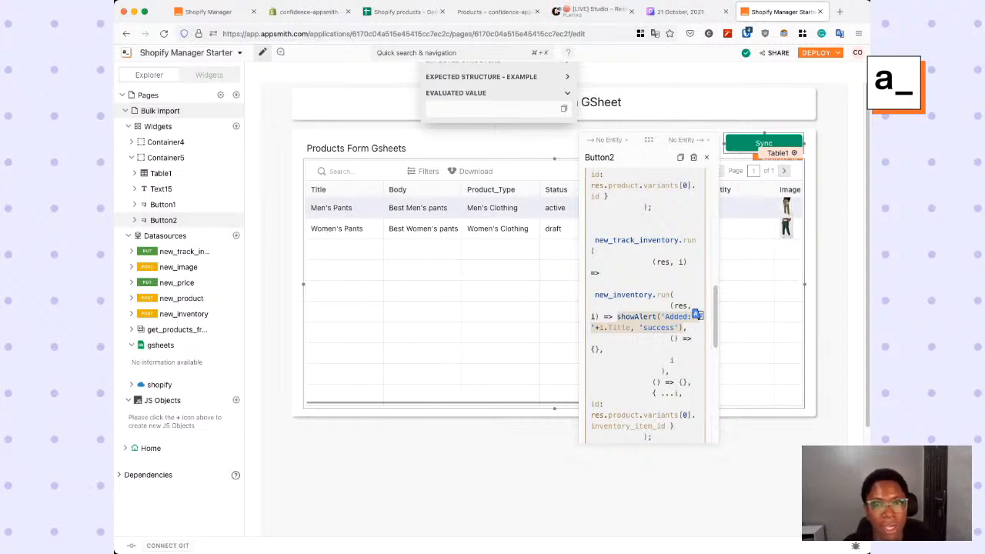
pyautogui.click(832, 293)
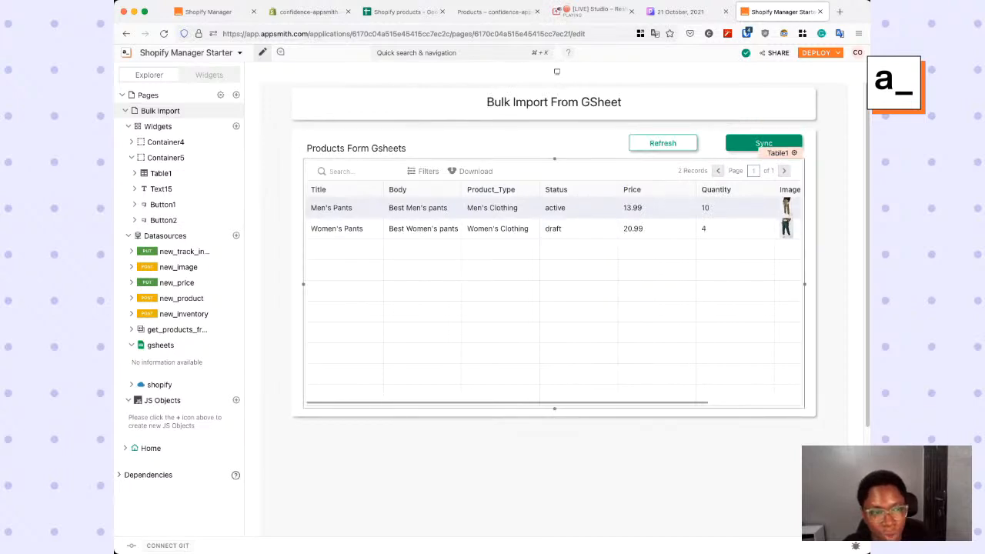
# - Run the Sync button to import the sheet's products into Shopify
pyautogui.click(764, 143)
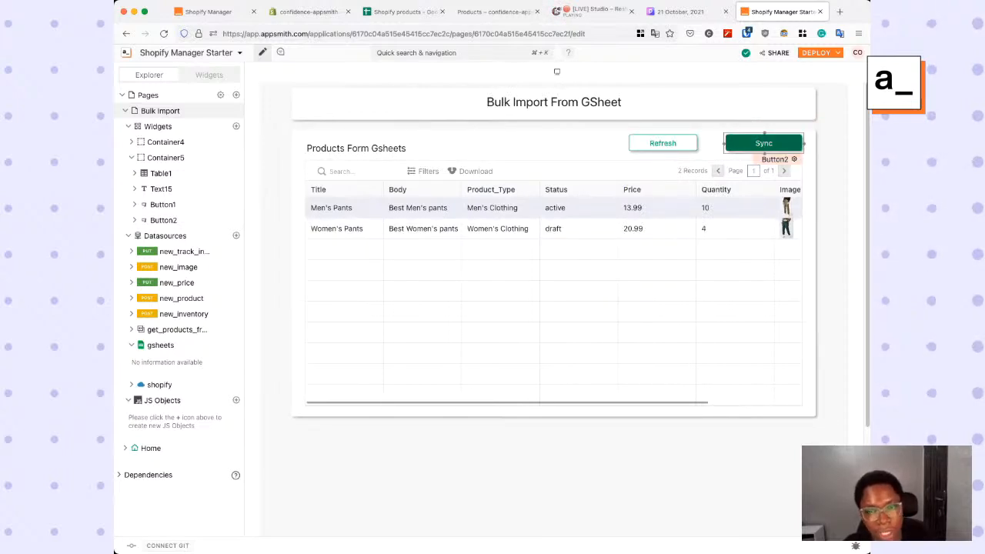
pyautogui.click(764, 143)
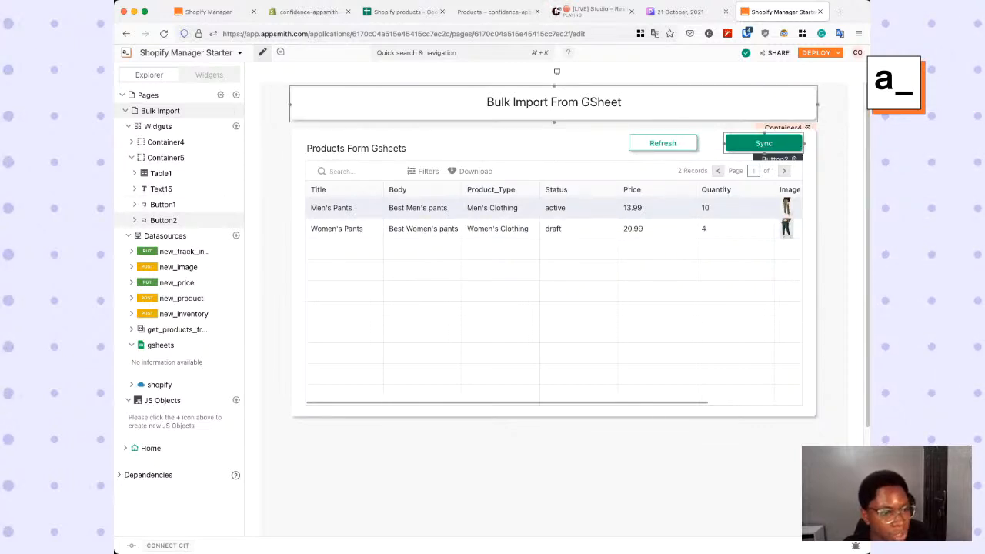
# - Open the Home page and update the product Women's Pants4 with the status Active
pyautogui.click(151, 448)
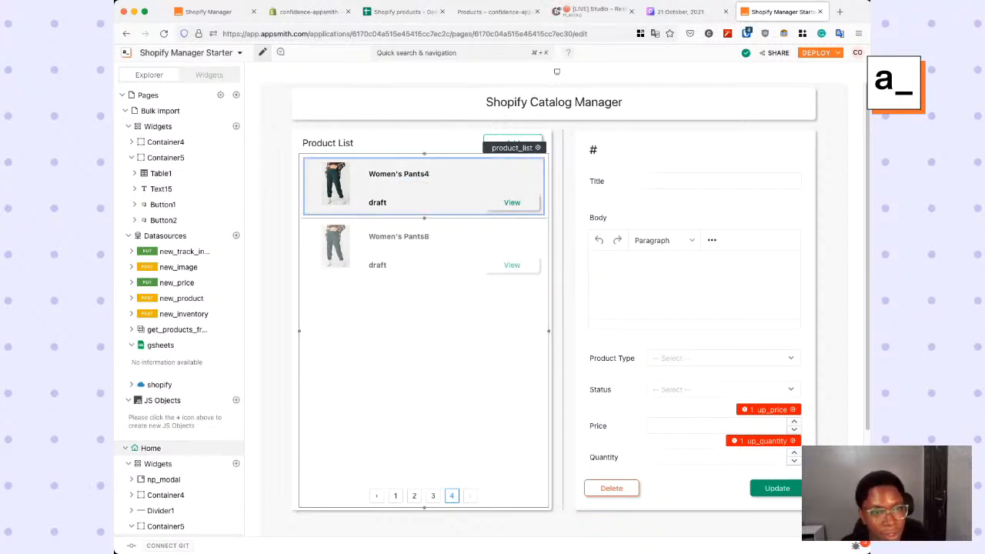
pyautogui.click(454, 188)
pyautogui.click(723, 390)
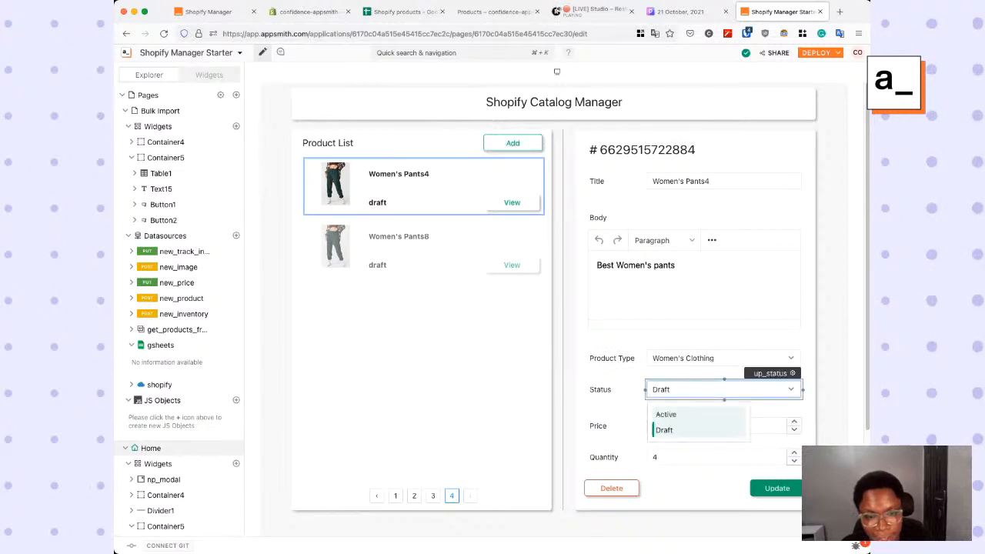
pyautogui.click(665, 414)
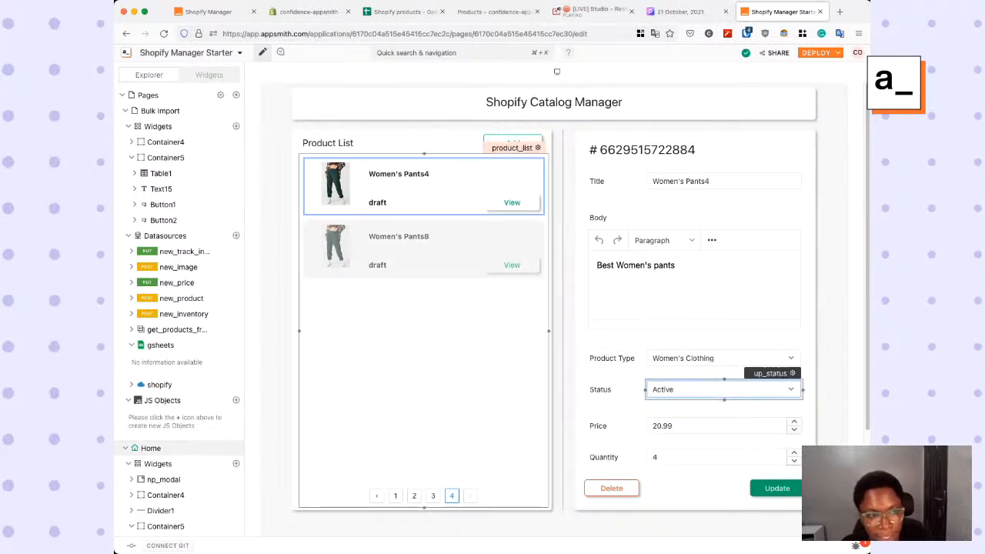
pyautogui.click(777, 489)
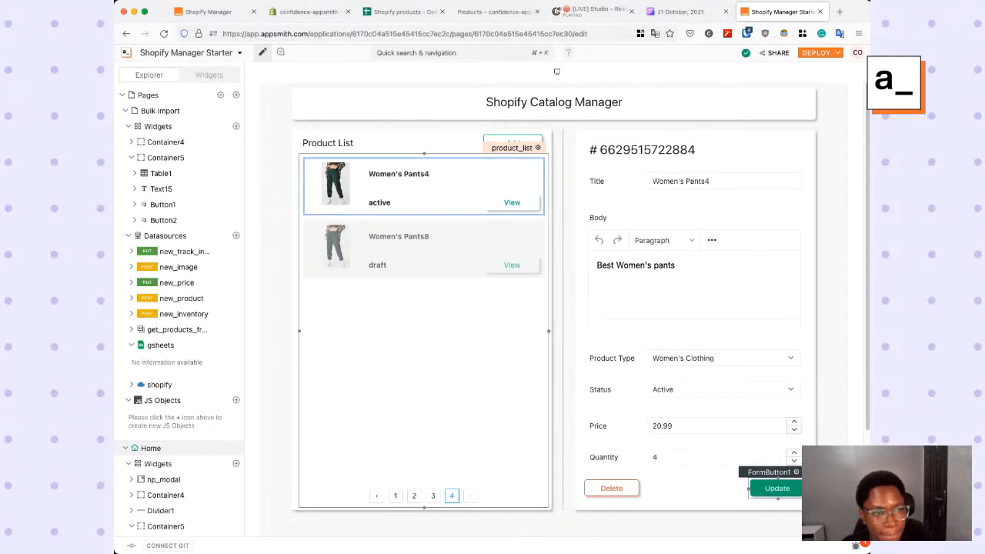
# - Update the product Women's Pants8 with the status Active
pyautogui.click(424, 249)
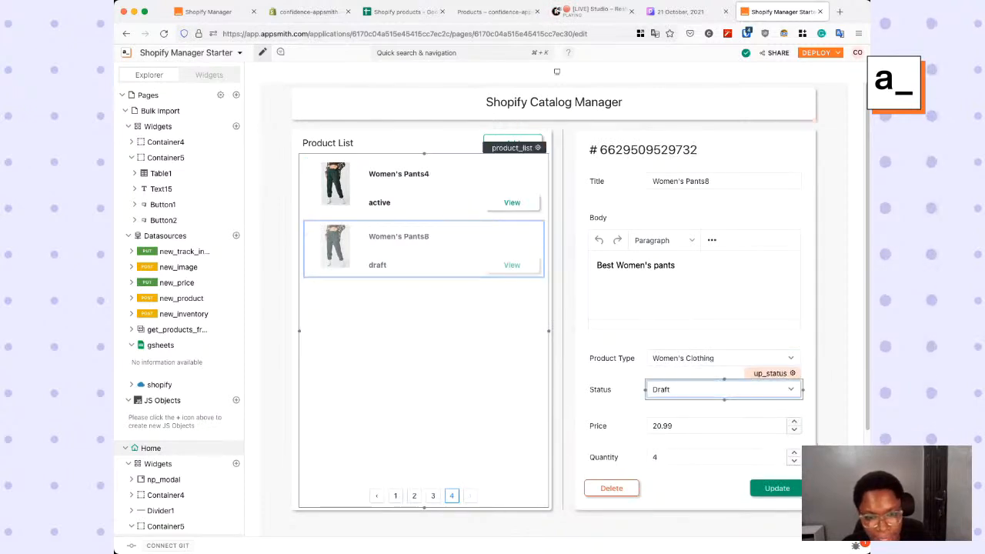
pyautogui.click(723, 389)
pyautogui.click(669, 412)
pyautogui.click(777, 488)
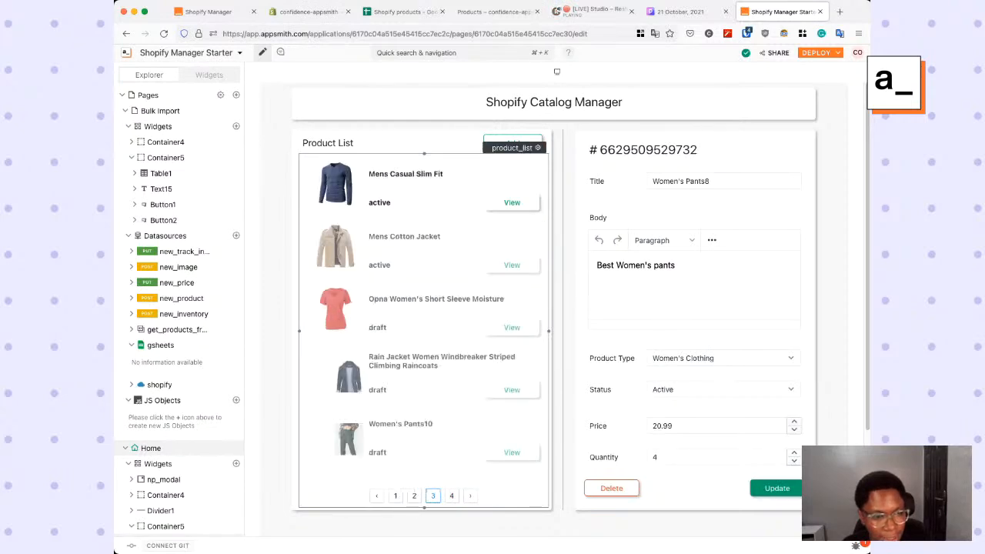
# - Update the product Women's Pants10 on page 3 of the product list with the status Active
pyautogui.click(511, 453)
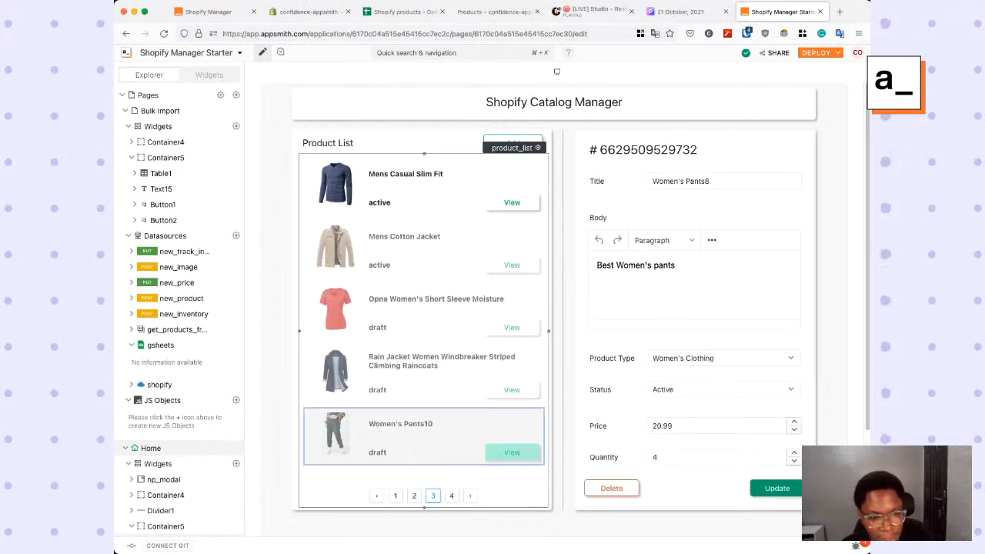
pyautogui.click(724, 390)
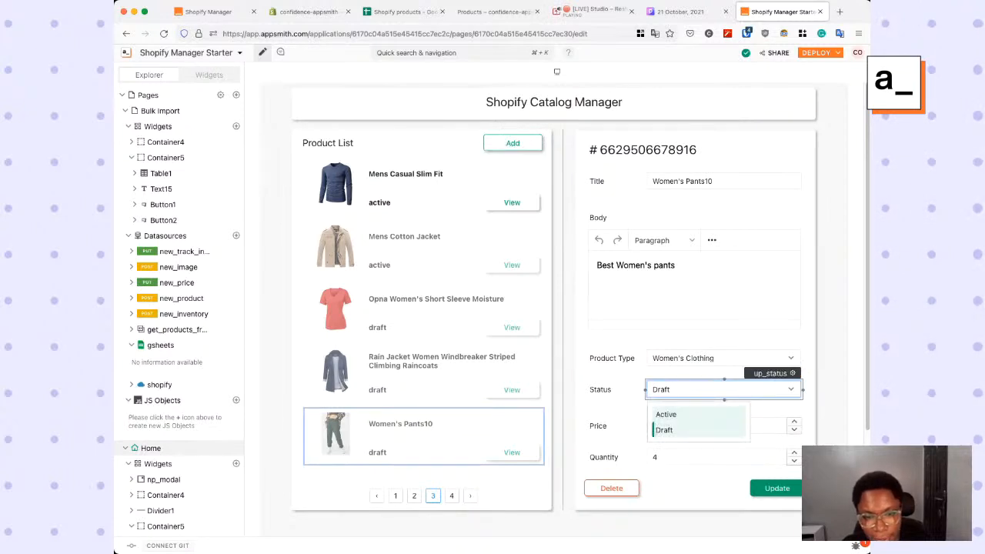
pyautogui.click(665, 414)
pyautogui.click(777, 488)
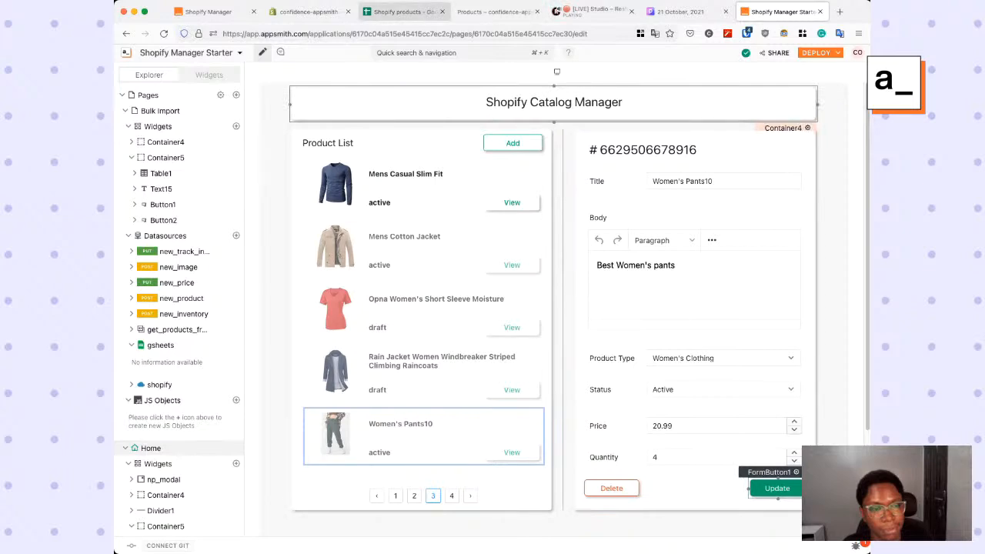
# - Switch to the Shopify storefront's Products page and reload it to check the catalog
pyautogui.click(493, 12)
pyautogui.click(163, 33)
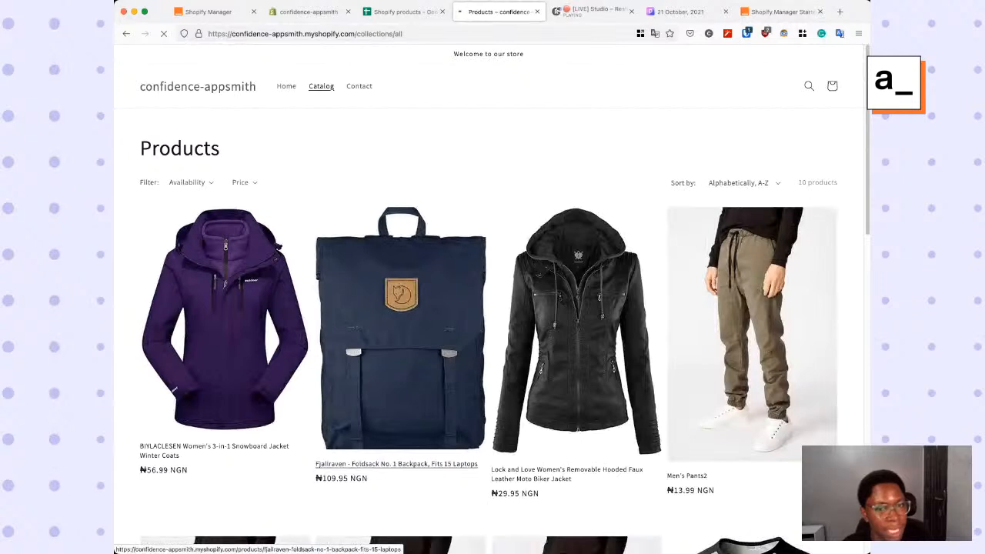
# - Look through the storefront's full product catalog to check the imported pants and the other listed products
pyautogui.scroll(-10, 493, 308)
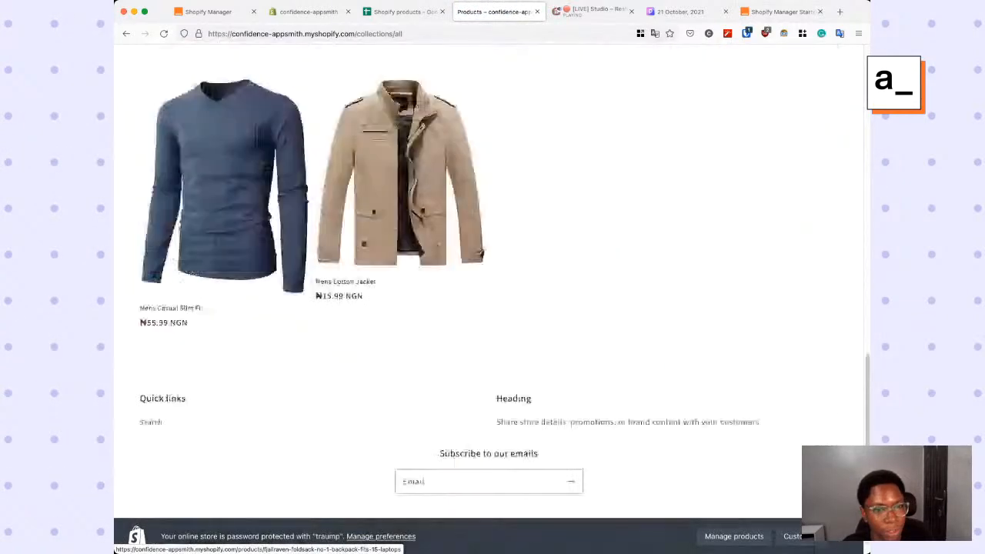
pyautogui.scroll(10, 493, 308)
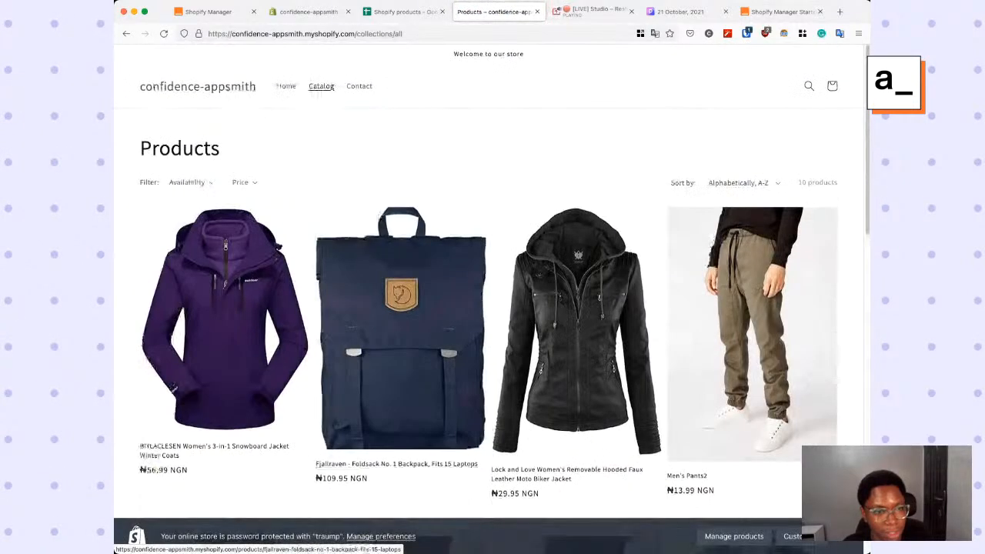
pyautogui.scroll(-7, 400, 230)
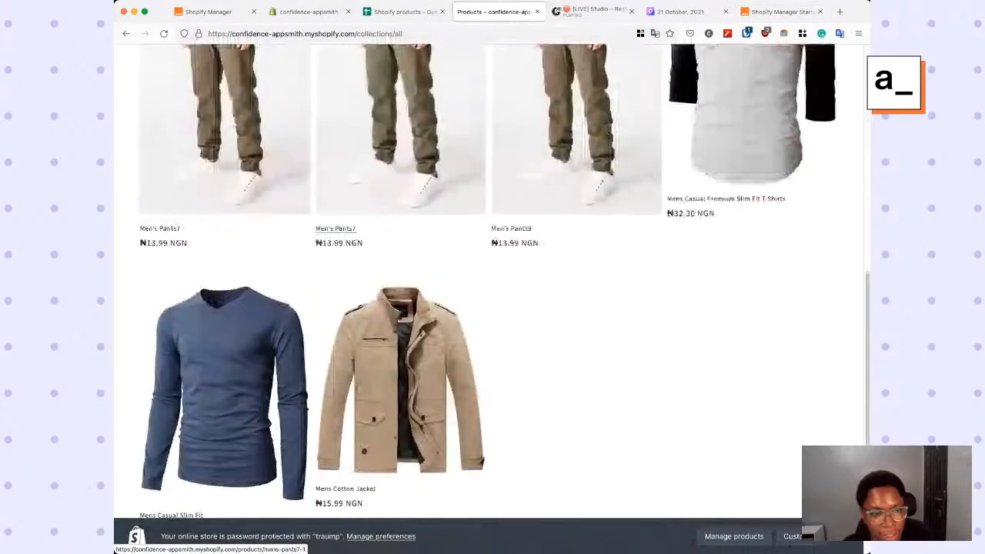
pyautogui.scroll(-3, 400, 154)
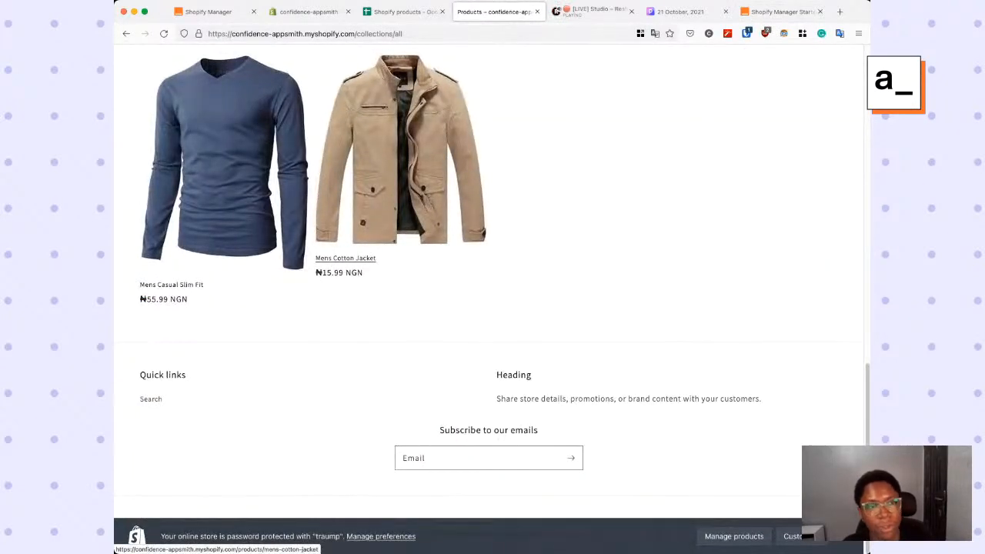
pyautogui.scroll(10, 400, 231)
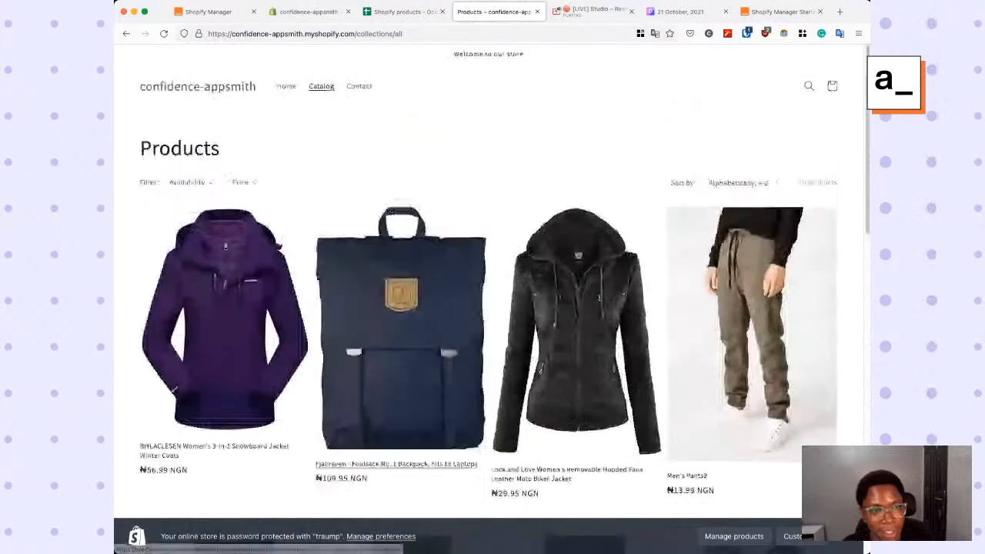
# - Review the Bulk Import page of the Shopify Manager Starter app against the product rows in the Shopify products Google Sheet
pyautogui.click(402, 12)
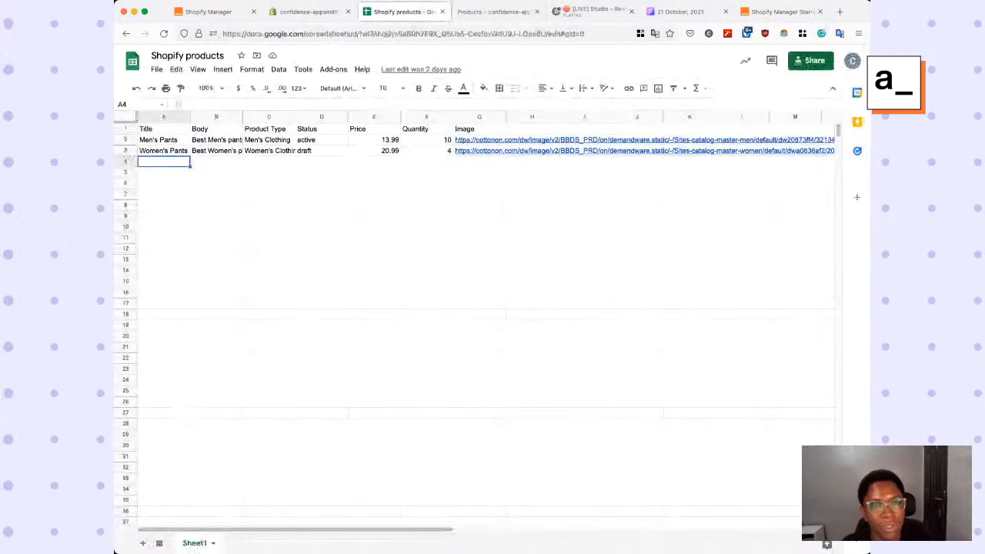
pyautogui.click(782, 12)
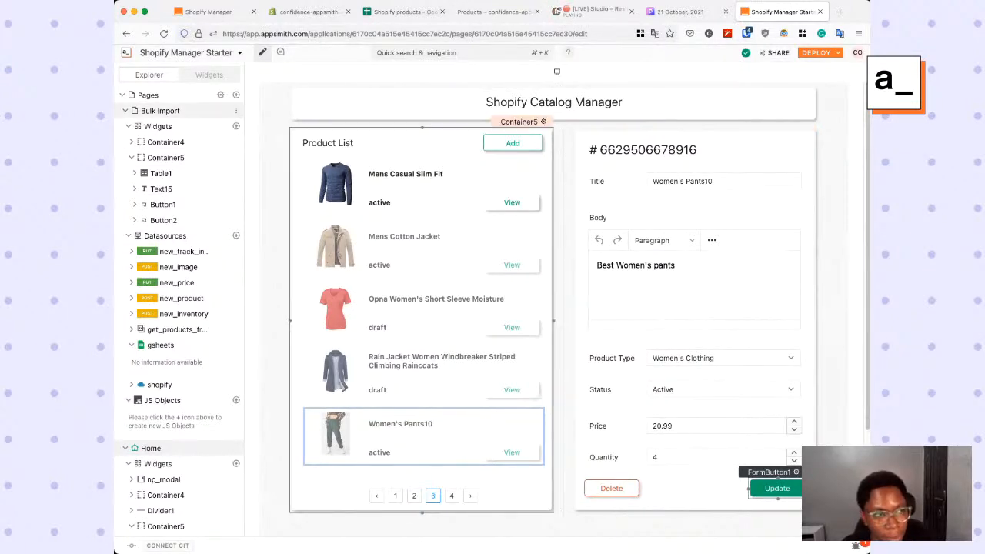
pyautogui.click(160, 111)
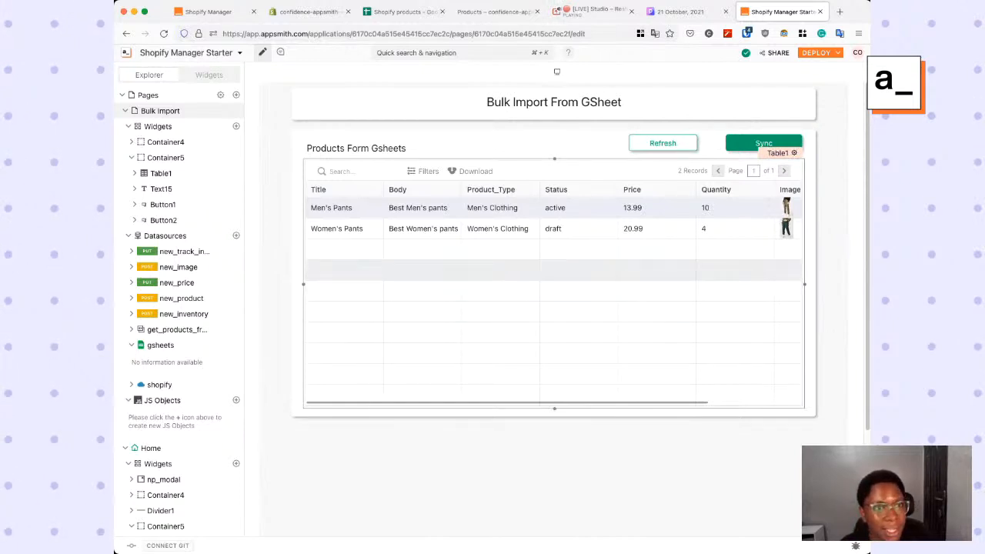
pyautogui.click(400, 11)
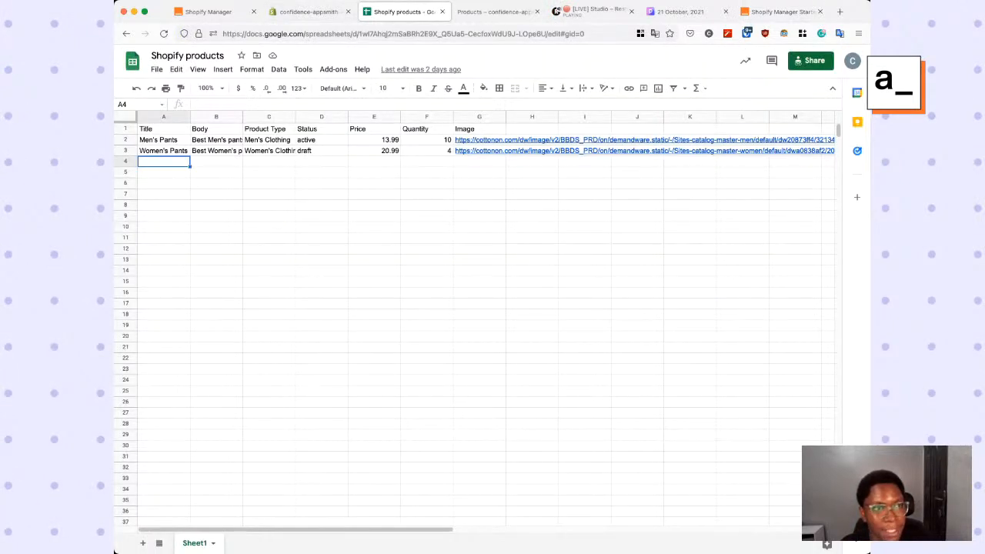
# - Switch to the Restream studio and stop sharing the screen in the live stream
pyautogui.click(593, 11)
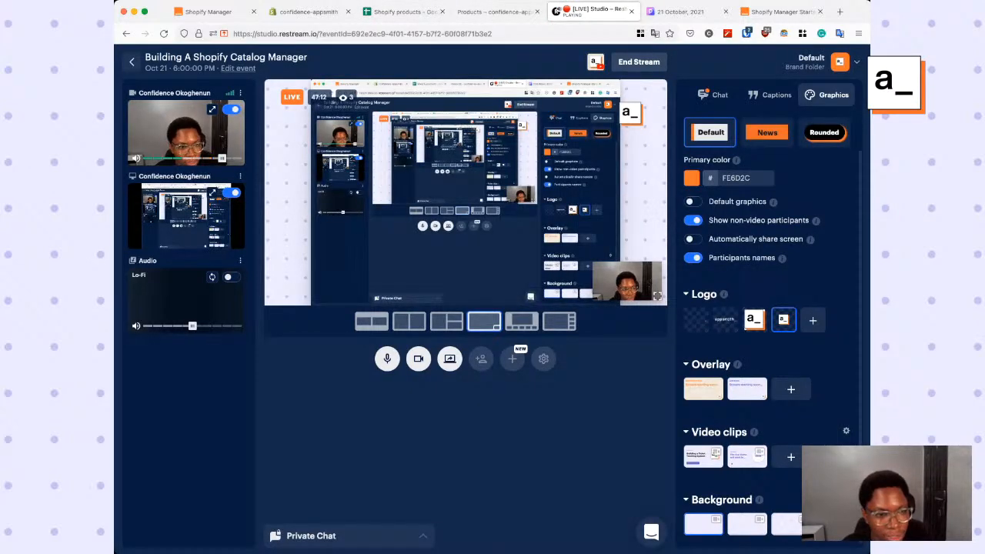
pyautogui.click(449, 358)
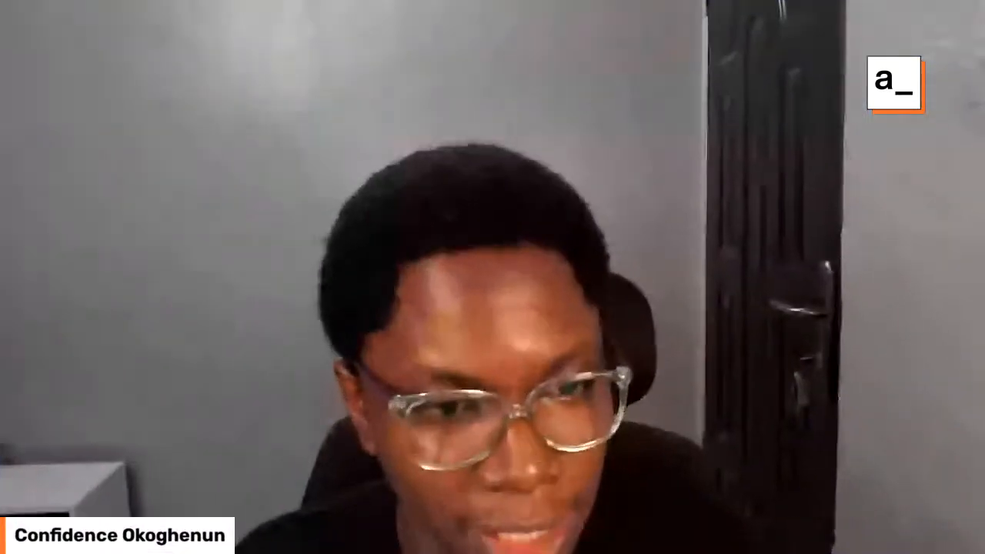